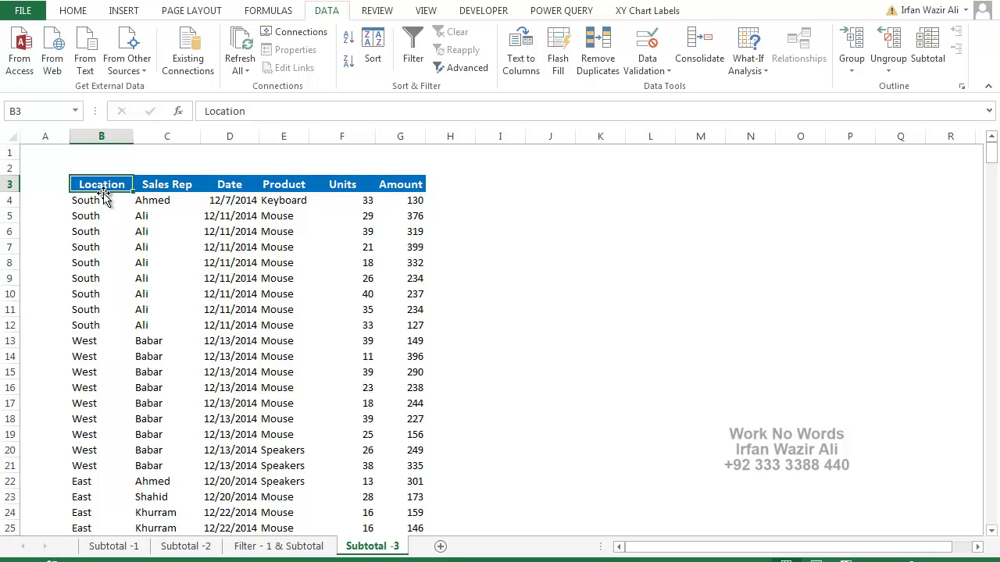
# Sort the table by Location in ascending order and add Sum subtotals of Amount at each change in Location
pyautogui.click(348, 37)
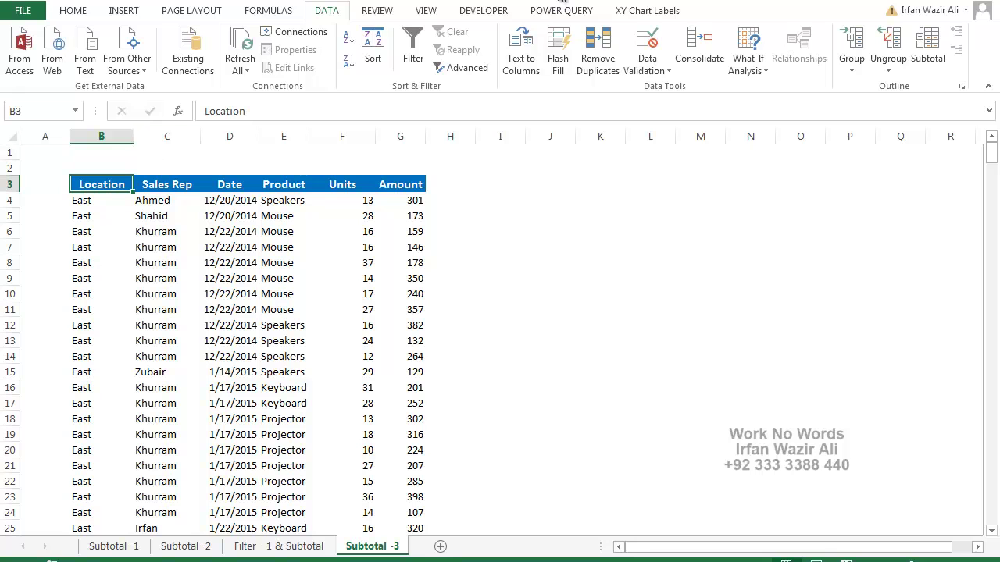
pyautogui.click(927, 53)
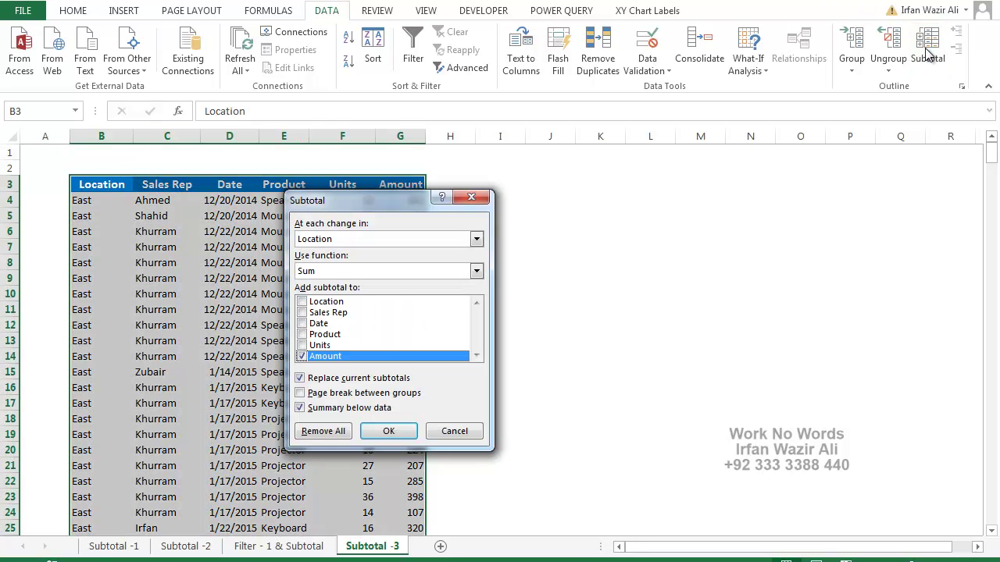
pyautogui.moveTo(379, 215); pyautogui.dragTo(525, 178)
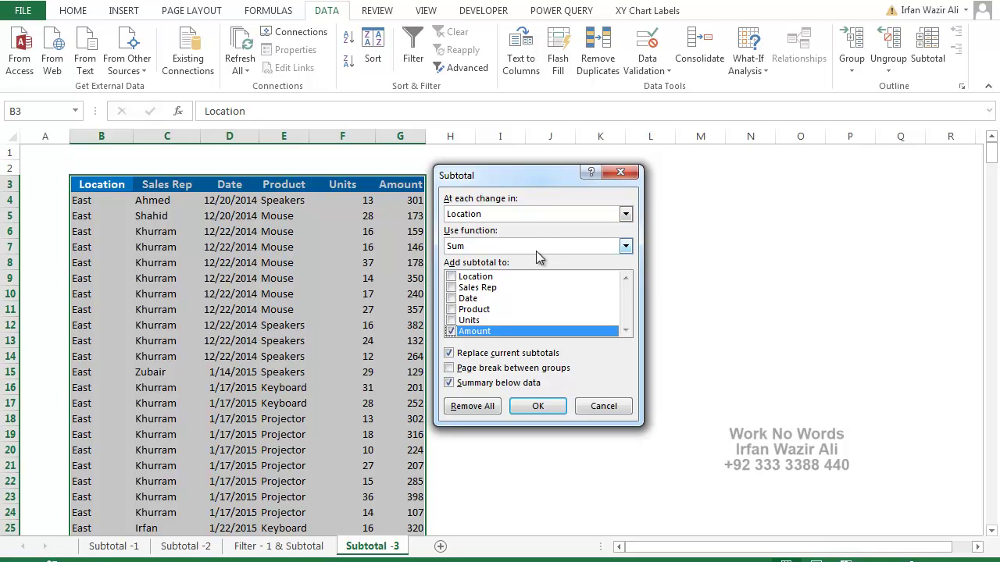
pyautogui.click(473, 215)
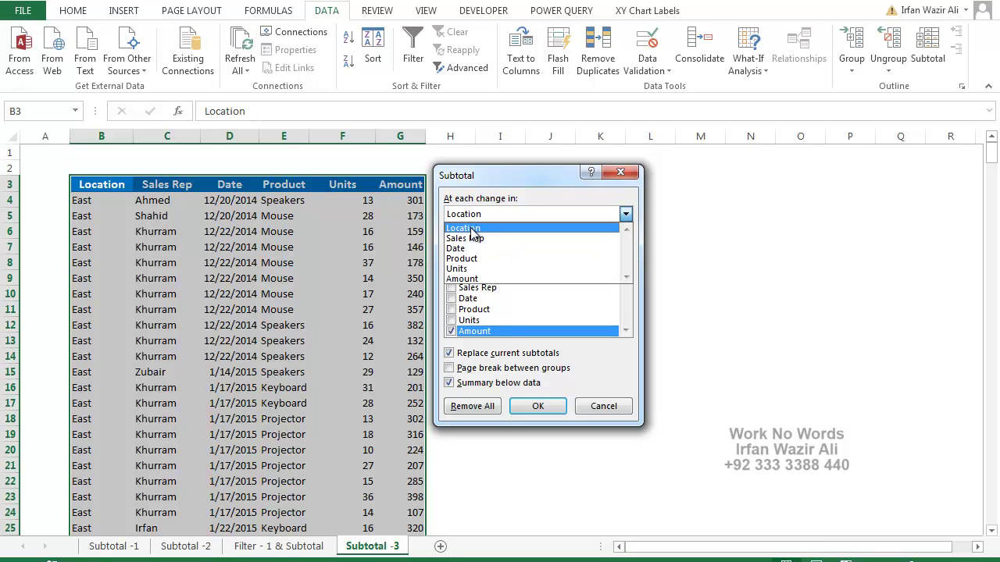
pyautogui.click(470, 228)
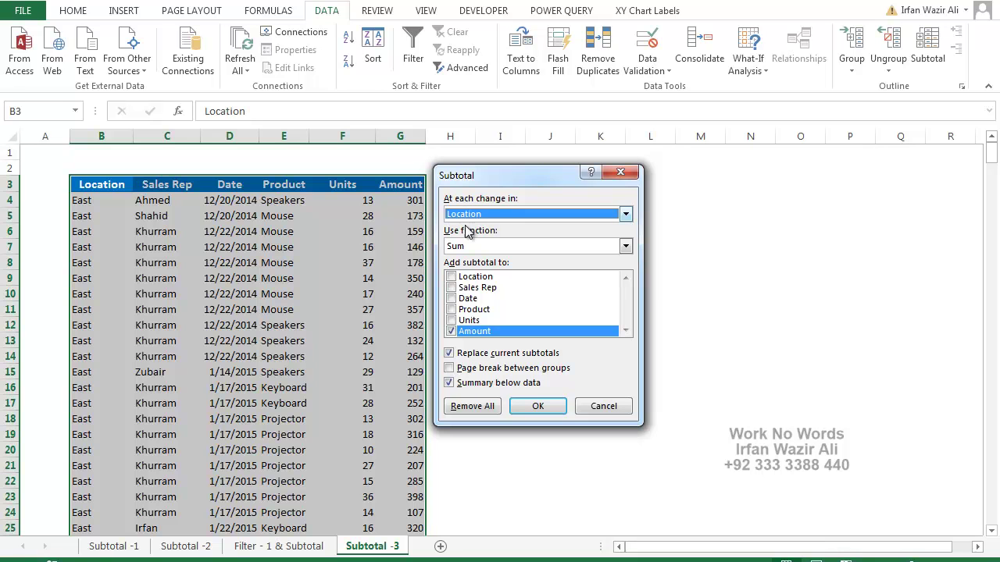
pyautogui.click(476, 246)
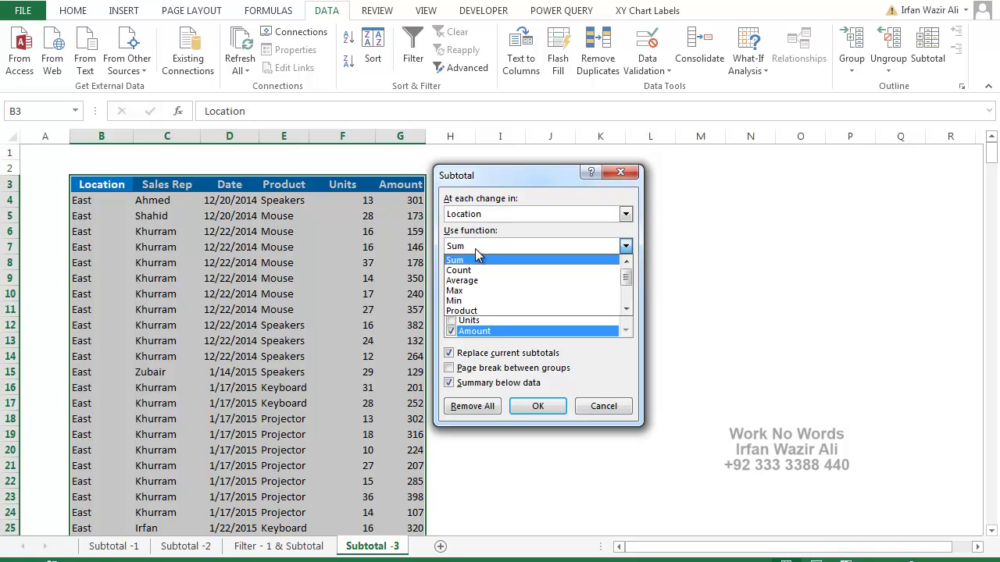
pyautogui.click(475, 259)
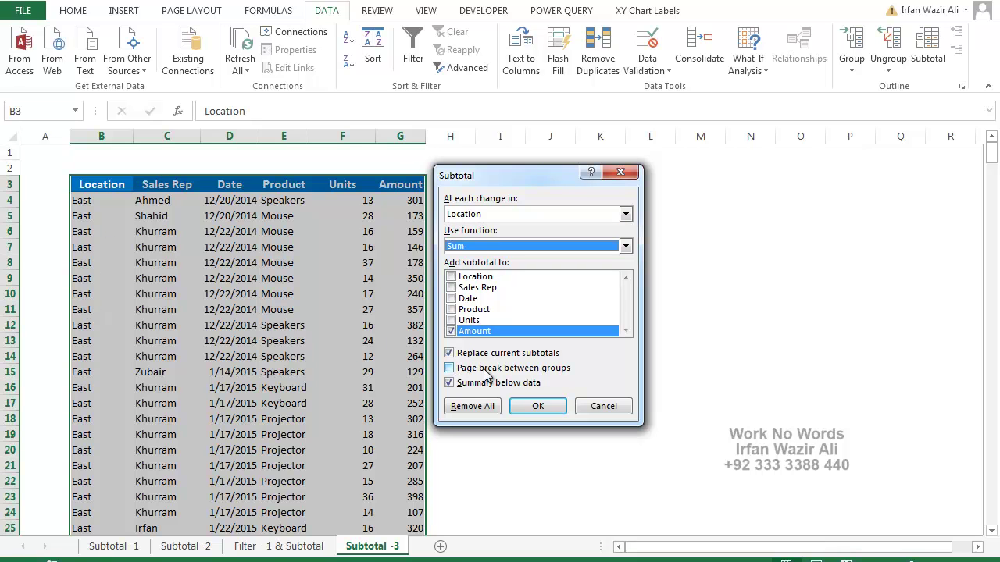
pyautogui.click(538, 407)
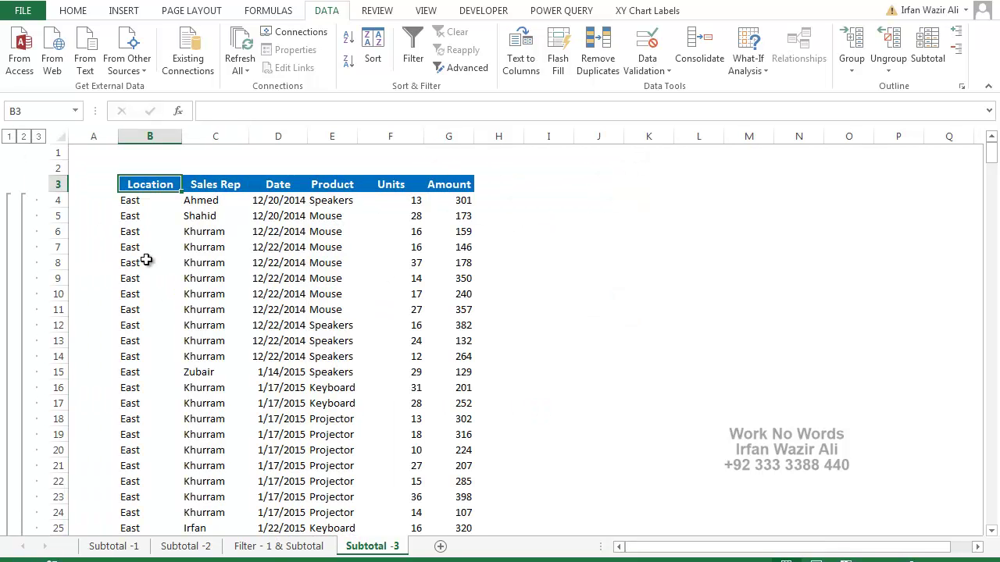
# Examine the East, North, South and West total rows and the Grand Total row within the subtotalled data
pyautogui.scroll(-13, 146, 260)
pyautogui.scroll(-20, 148, 268)
pyautogui.scroll(3, 147, 272)
pyautogui.moveTo(129, 262); pyautogui.dragTo(447, 265)
pyautogui.scroll(-6, 143, 277)
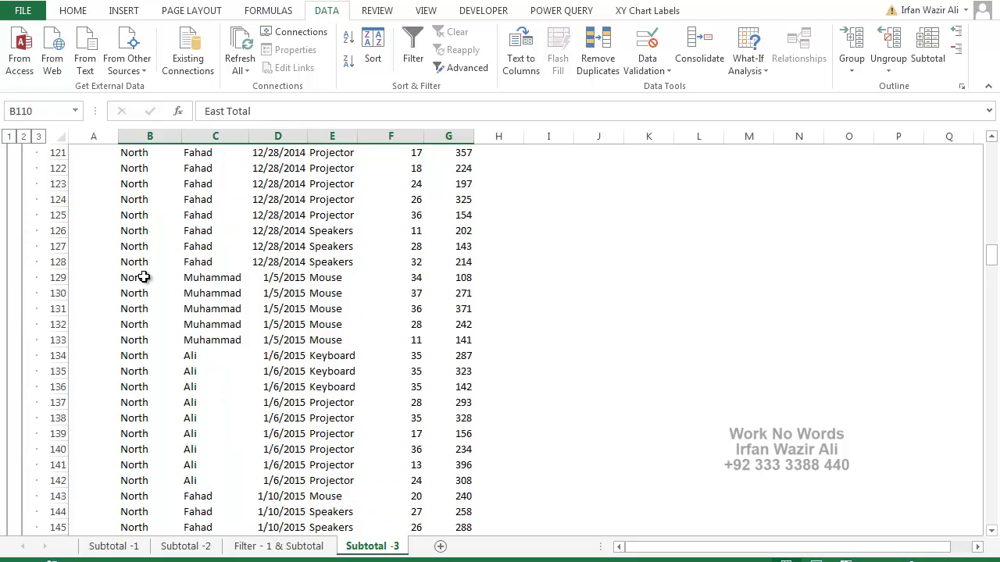
pyautogui.scroll(-20, 143, 277)
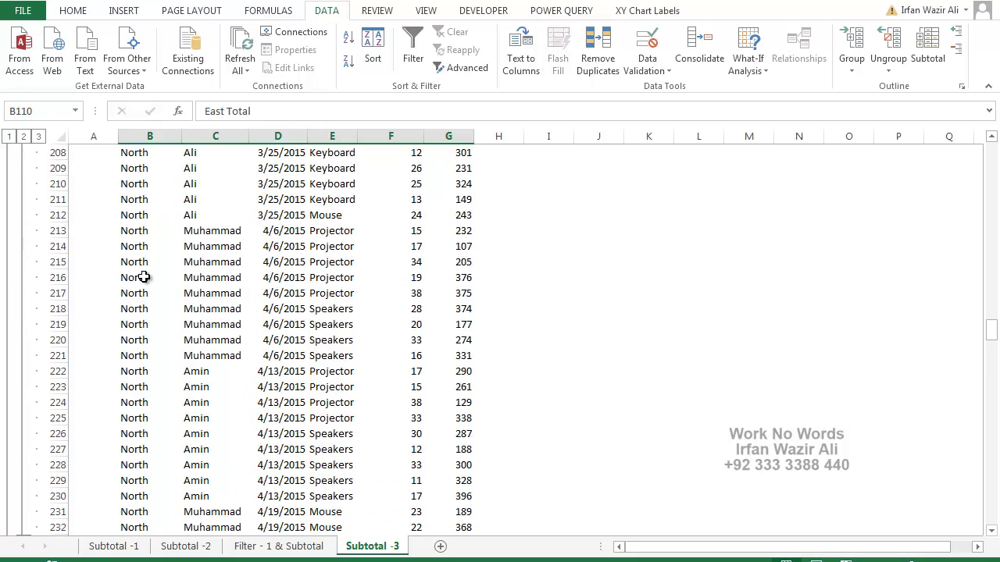
pyautogui.scroll(-9, 144, 277)
pyautogui.scroll(4, 144, 278)
pyautogui.moveTo(125, 307); pyautogui.dragTo(456, 307)
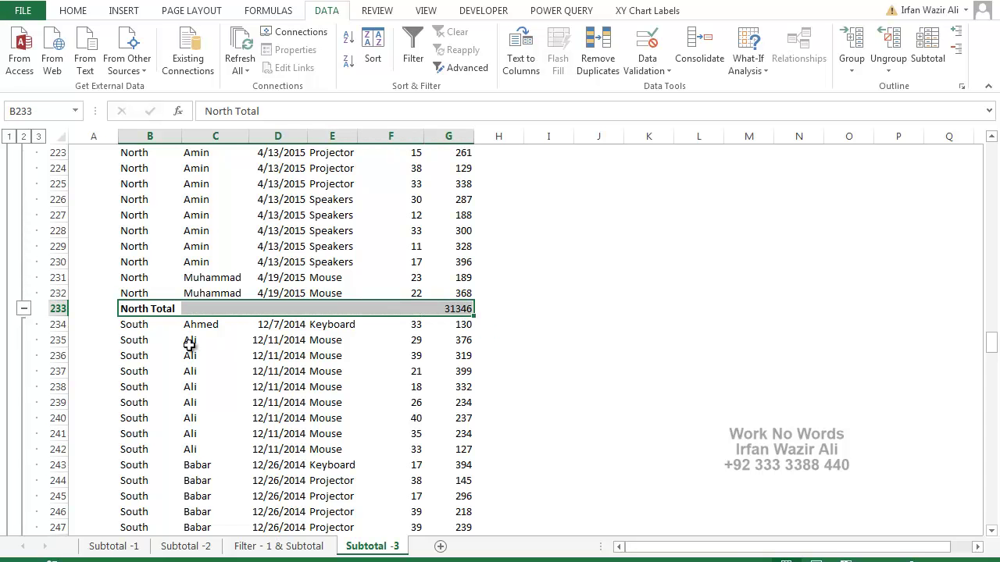
pyautogui.scroll(-20, 189, 345)
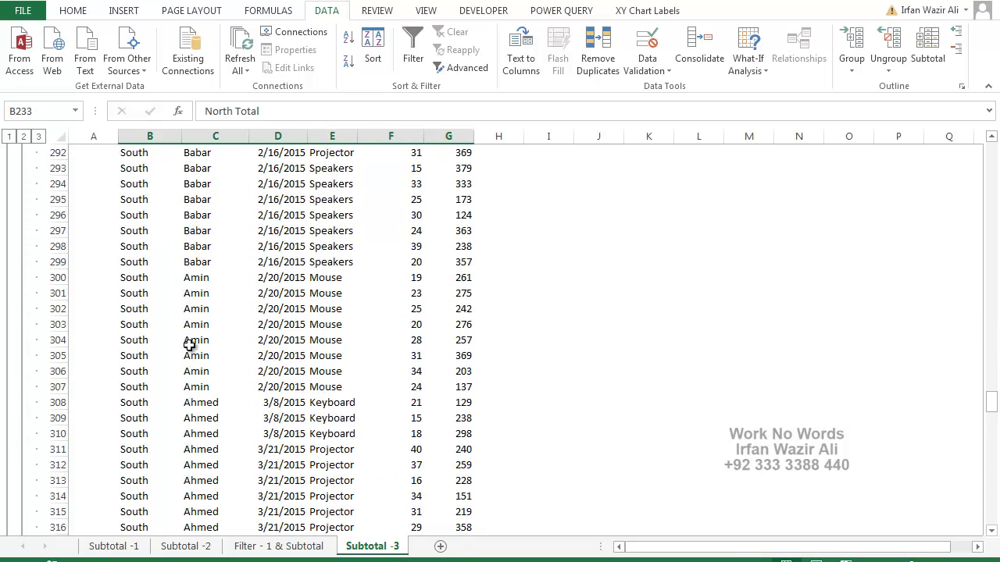
pyautogui.moveTo(129, 324); pyautogui.dragTo(453, 323)
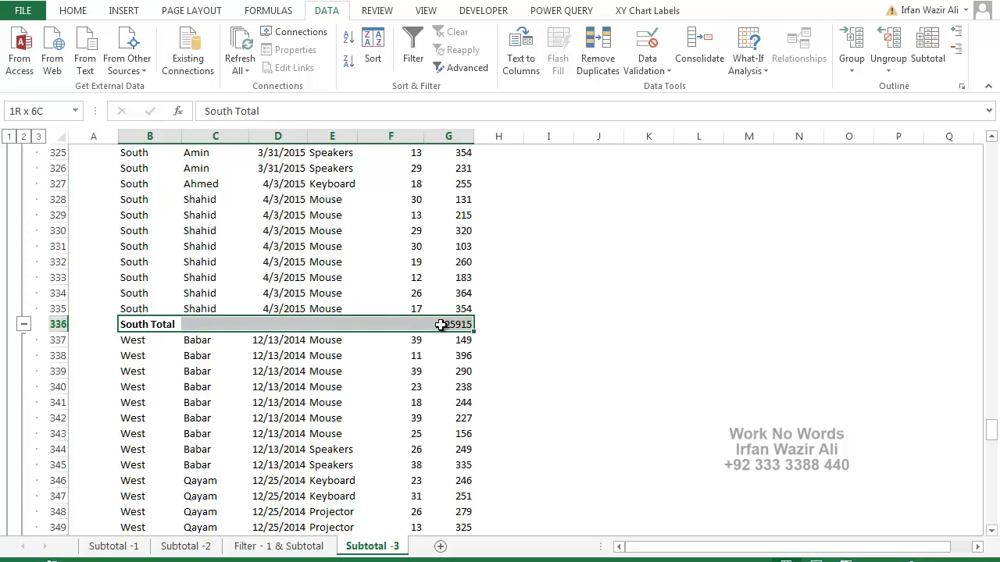
pyautogui.scroll(-7, 145, 324)
pyautogui.scroll(-20, 146, 325)
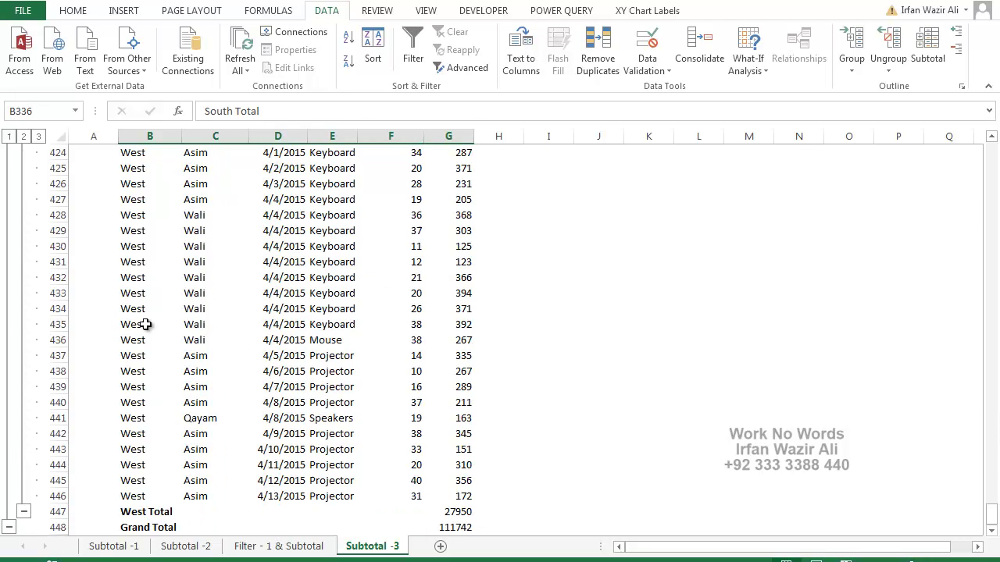
pyautogui.moveTo(133, 232); pyautogui.dragTo(445, 247)
pyautogui.click(447, 246)
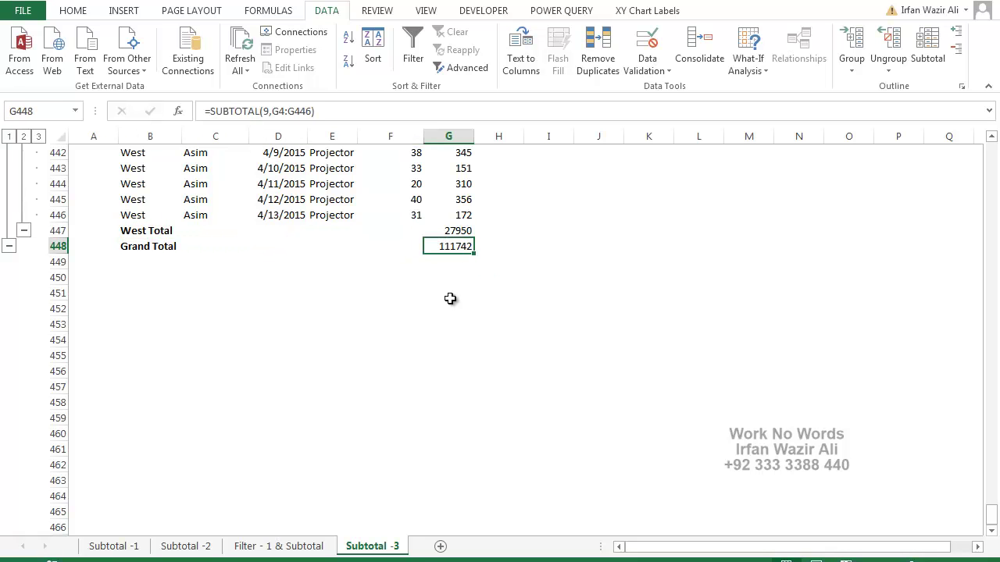
pyautogui.scroll(5, 310, 310)
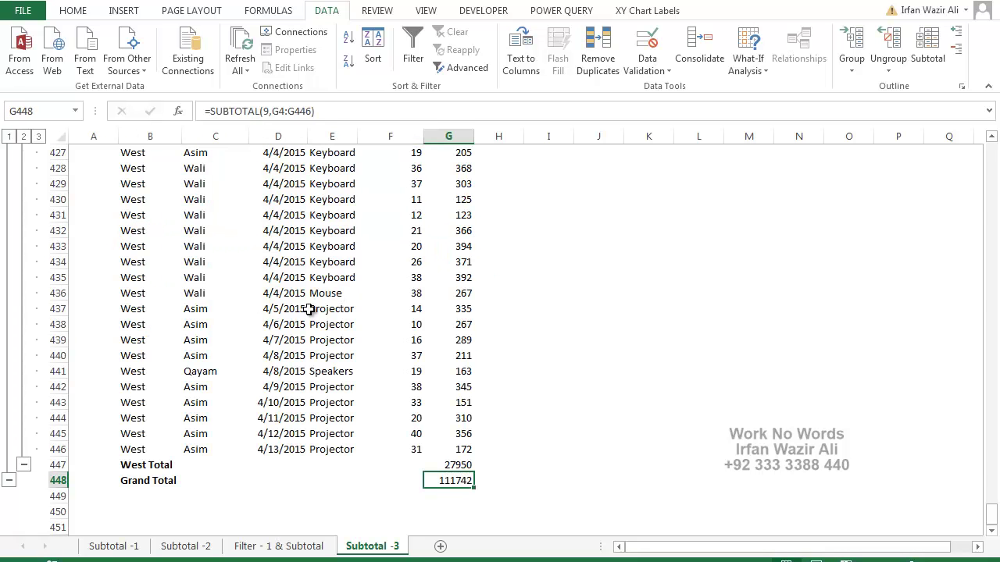
# Collapse the West, South, North and East detail groups one by one to leave only their total rows
pyautogui.click(25, 466)
pyautogui.scroll(3, 7, 290)
pyautogui.click(23, 293)
pyautogui.scroll(4, 23, 329)
pyautogui.click(23, 326)
pyautogui.scroll(7, 22, 346)
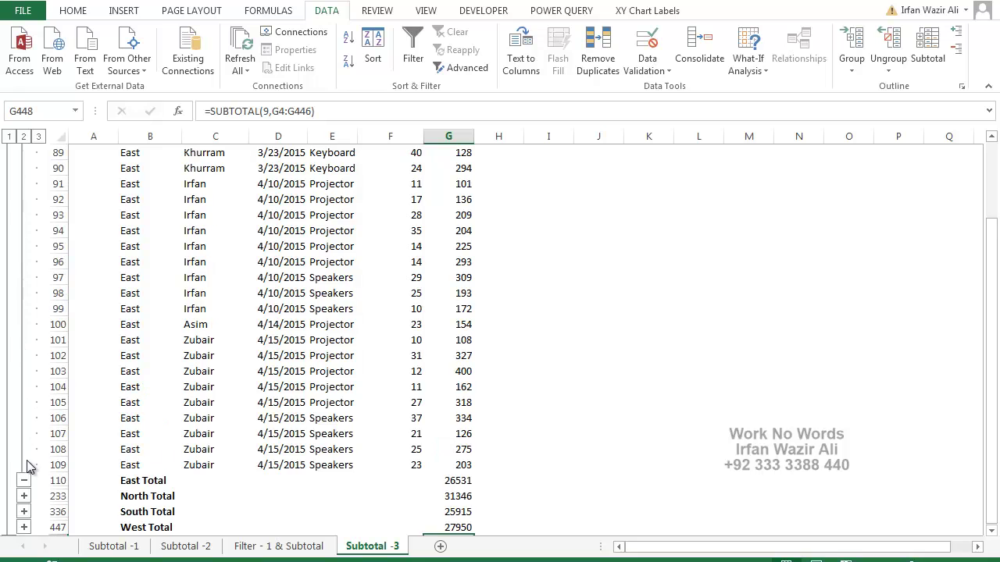
pyautogui.click(24, 480)
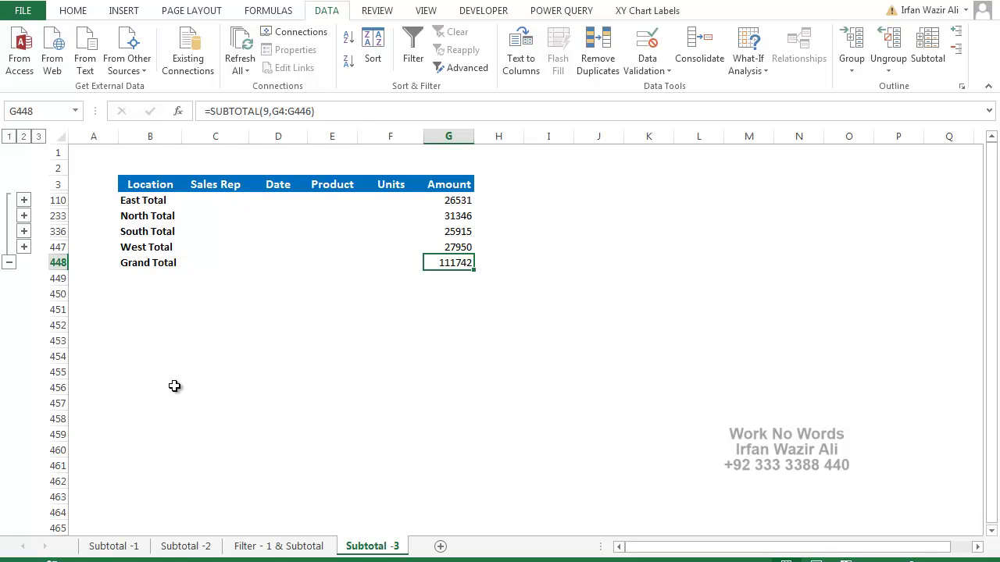
# Expand the West group, reduce the outline to the grand total level, and restore the full detail level
pyautogui.click(24, 248)
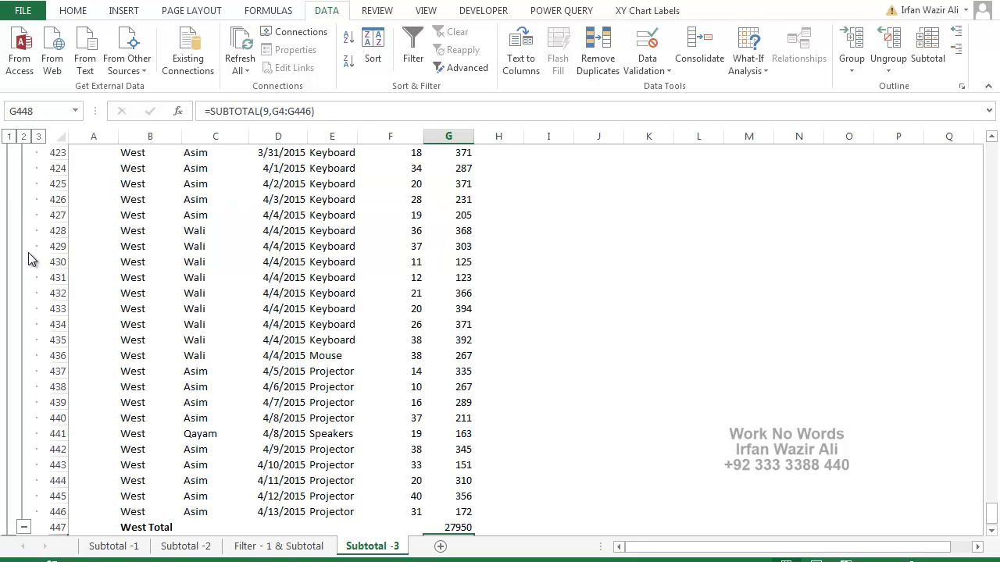
pyautogui.click(9, 136)
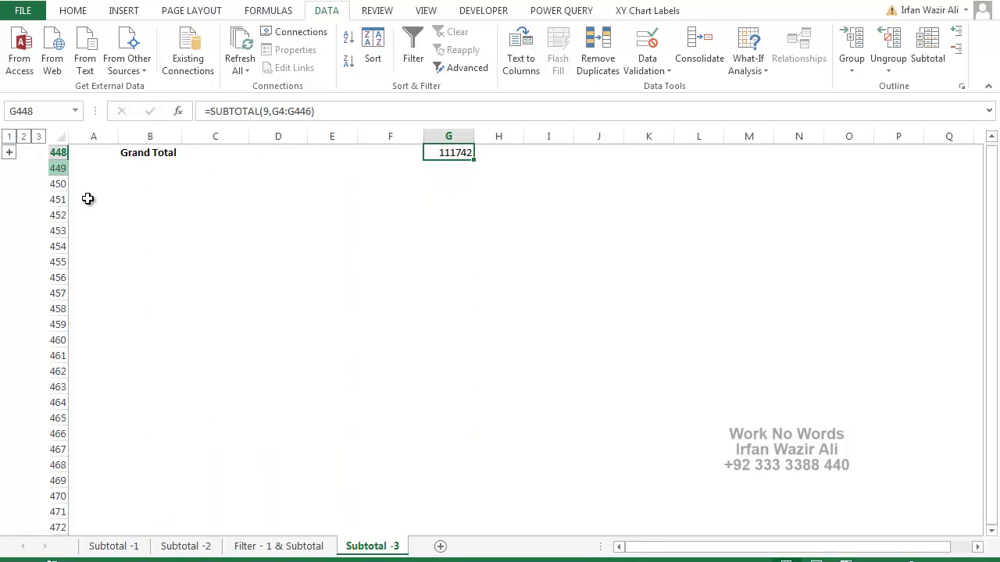
pyautogui.click(37, 138)
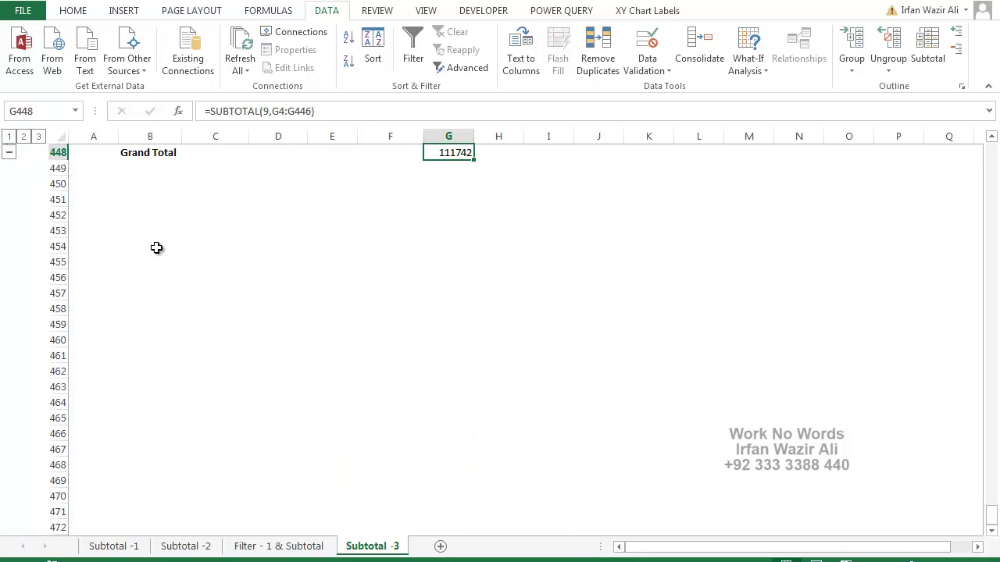
# Return to the table's header row and remove all Location subtotals from the data
pyautogui.scroll(8, 141, 241)
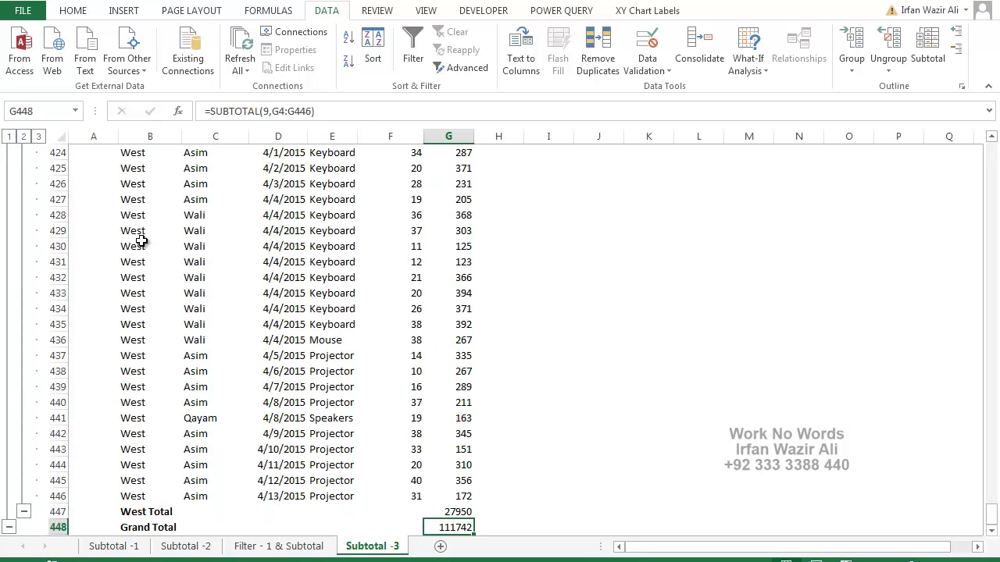
pyautogui.click(141, 241)
pyautogui.hotkey('ctrl', 'Up')
pyautogui.hotkey('ctrl', 'Up')
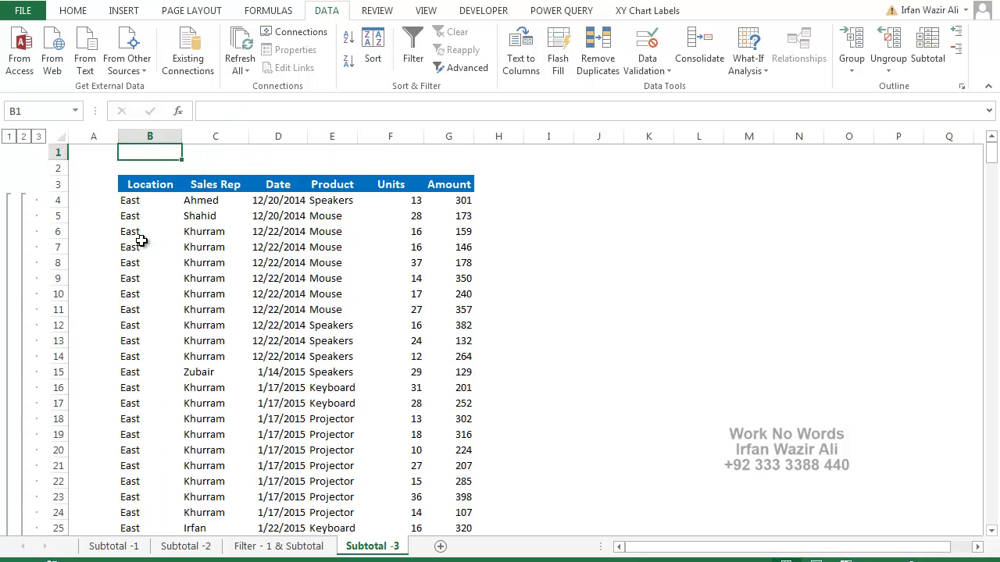
pyautogui.click(224, 185)
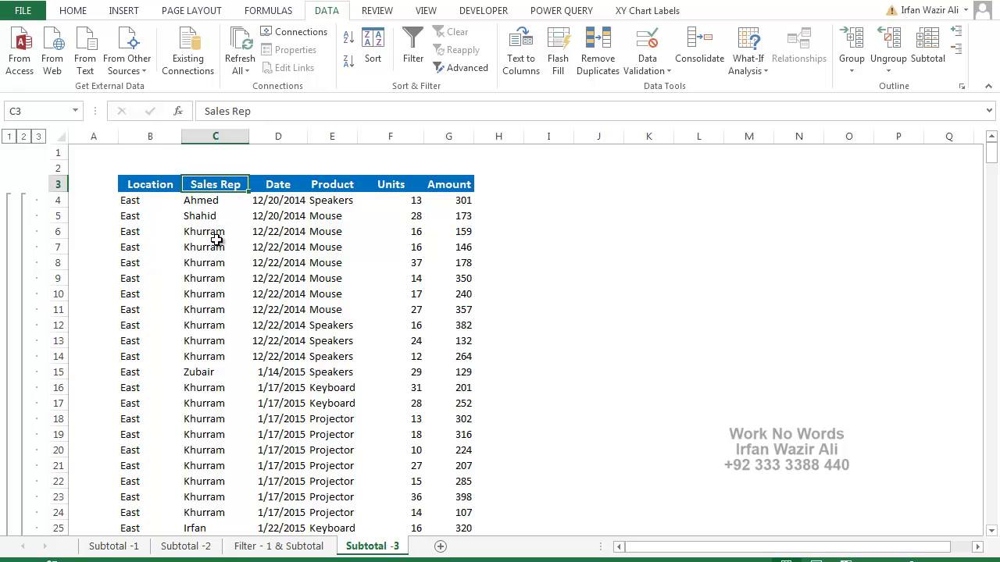
pyautogui.click(159, 186)
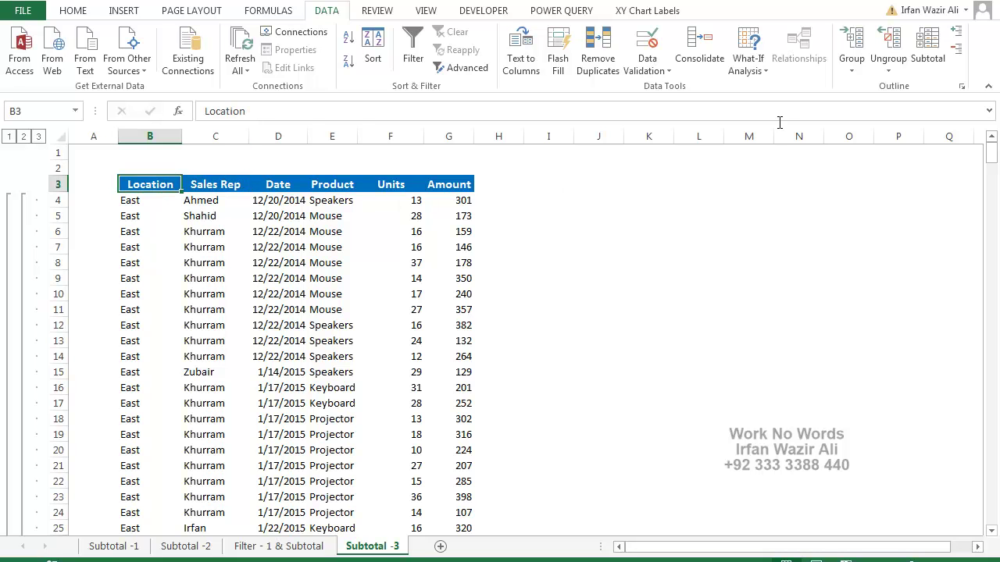
pyautogui.click(925, 65)
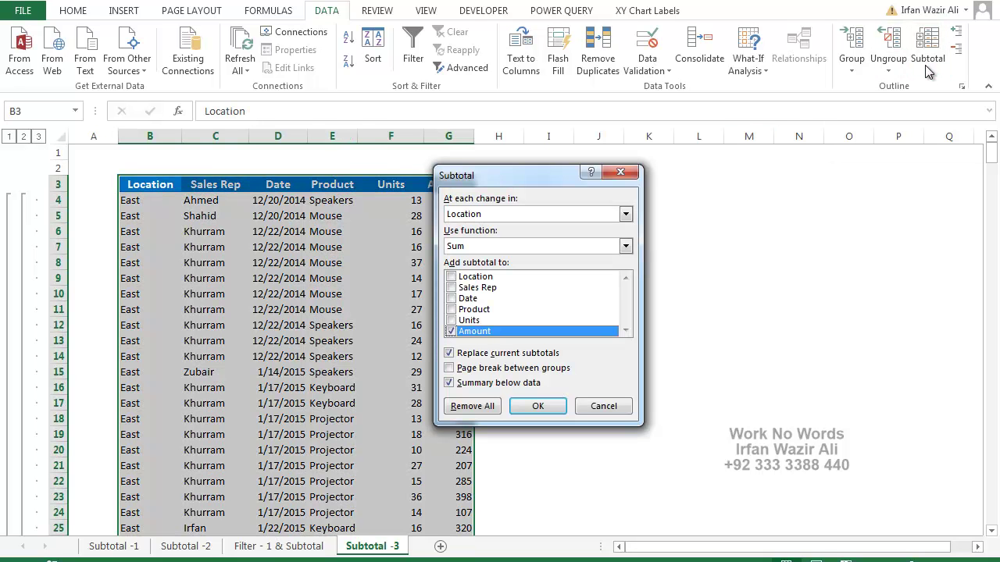
pyautogui.click(473, 405)
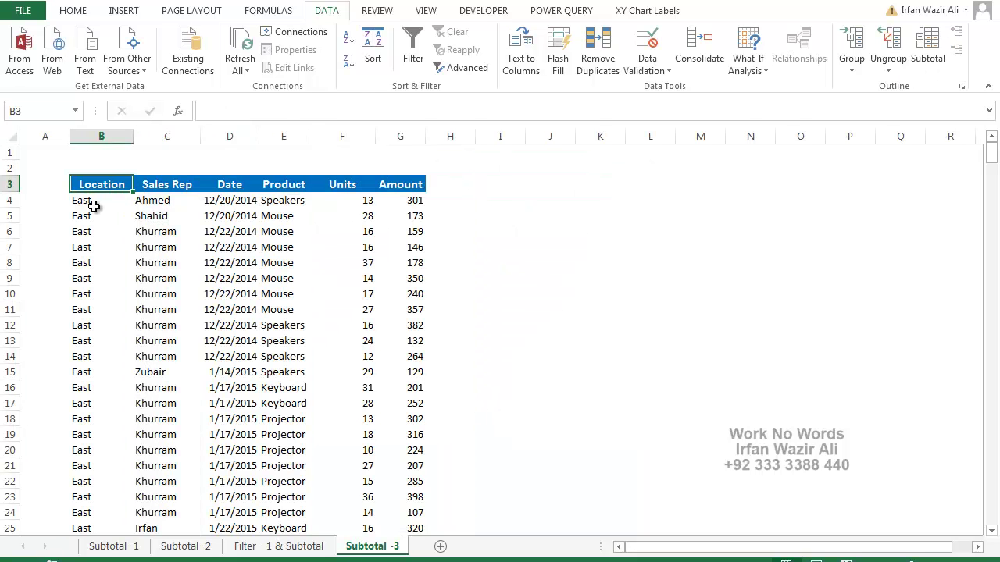
# Sort the table by Sales Rep in ascending order and add Sum subtotals of Amount at each change in Sales Rep
pyautogui.click(162, 188)
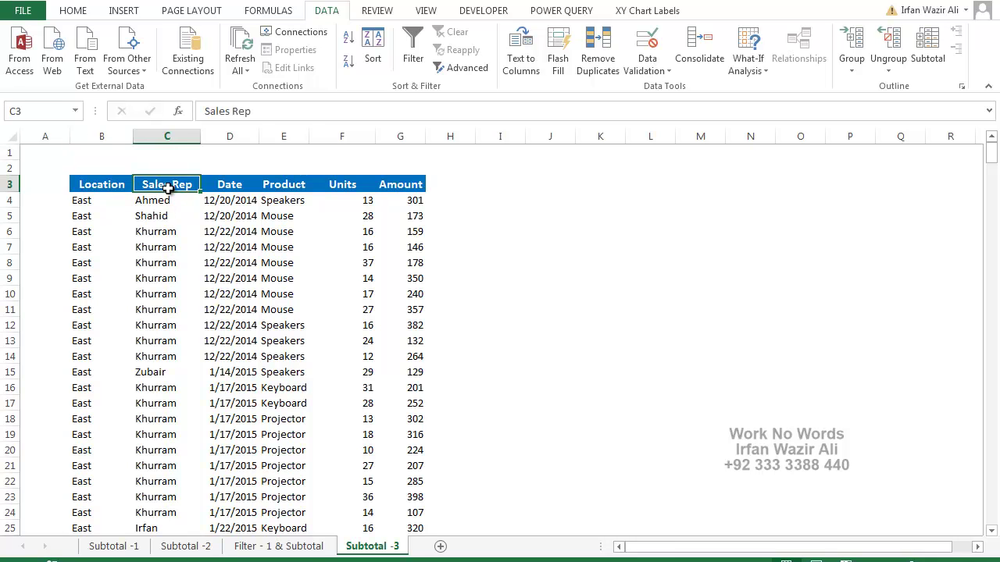
pyautogui.click(348, 36)
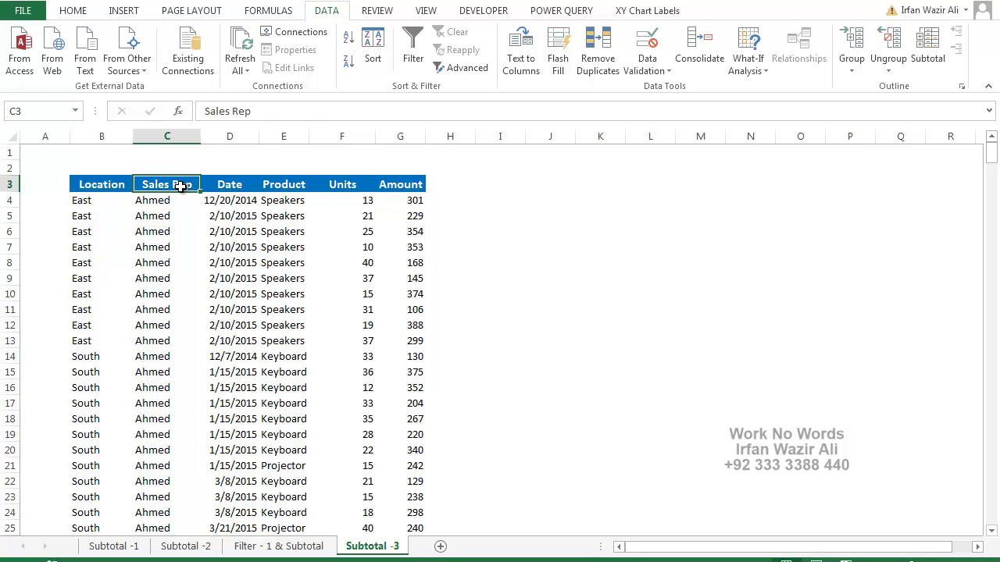
pyautogui.click(924, 56)
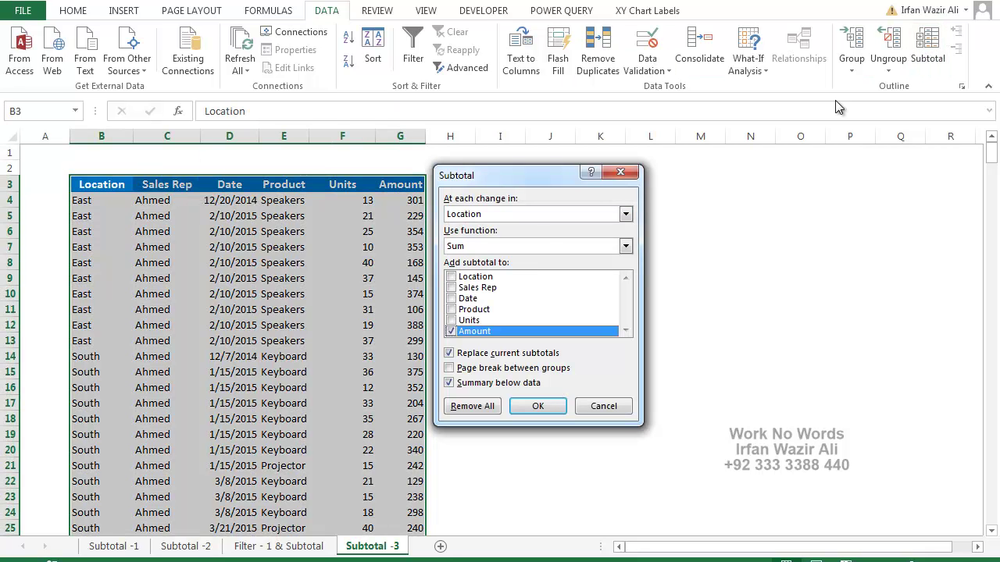
pyautogui.click(463, 217)
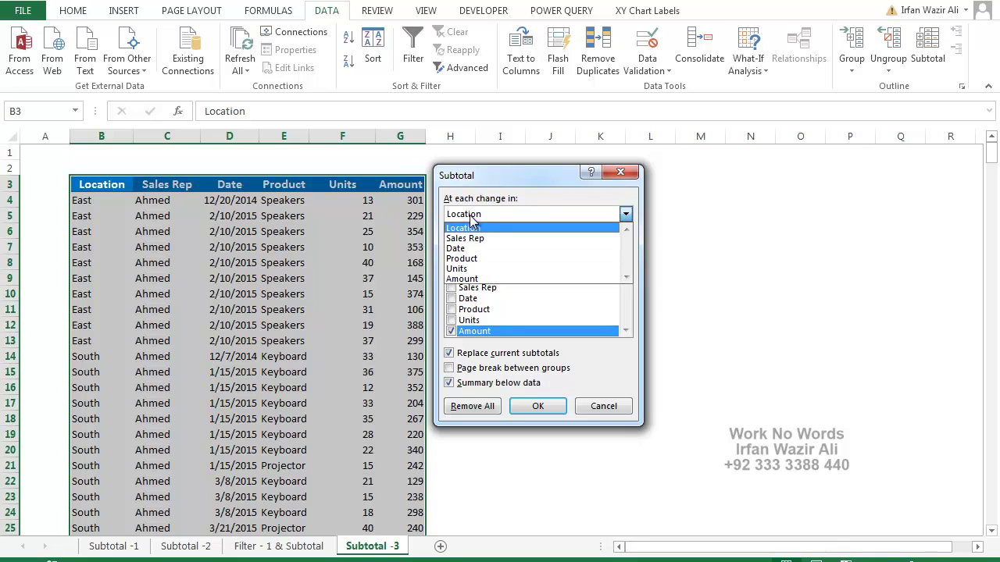
pyautogui.click(478, 235)
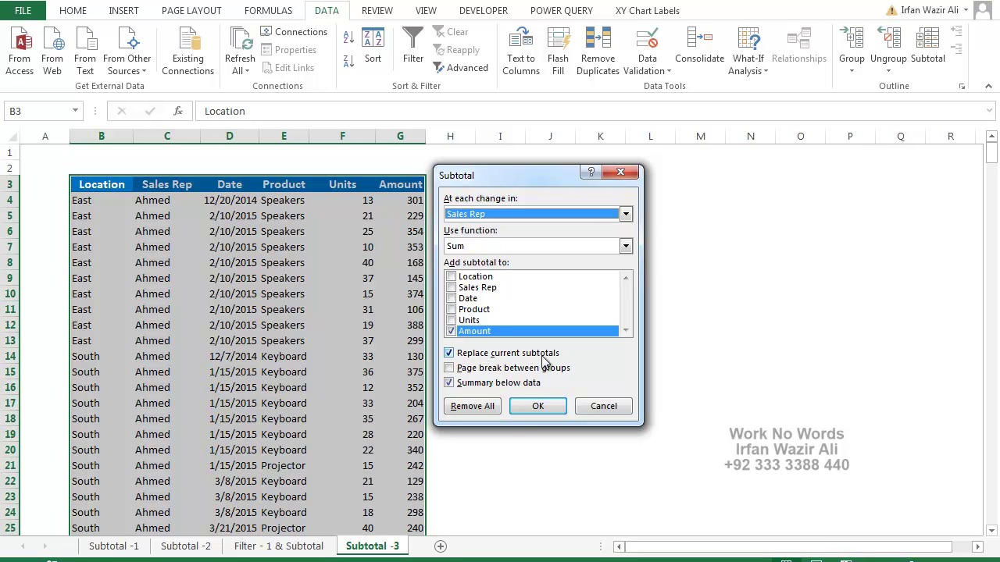
pyautogui.click(539, 407)
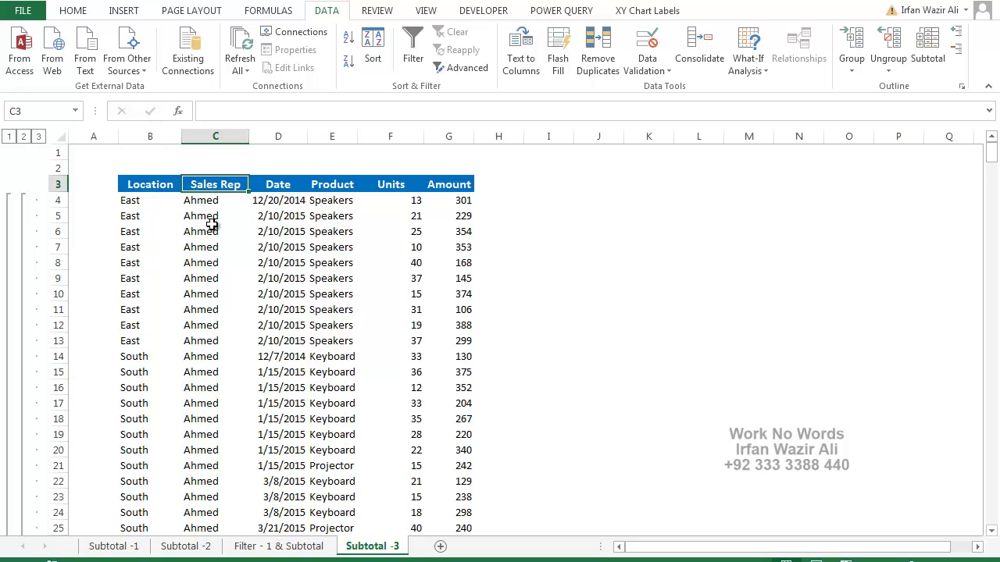
# Examine the first sales rep's total row by selecting it from the Sales Rep column through the Amount column
pyautogui.scroll(-6, 212, 224)
pyautogui.scroll(-3, 212, 224)
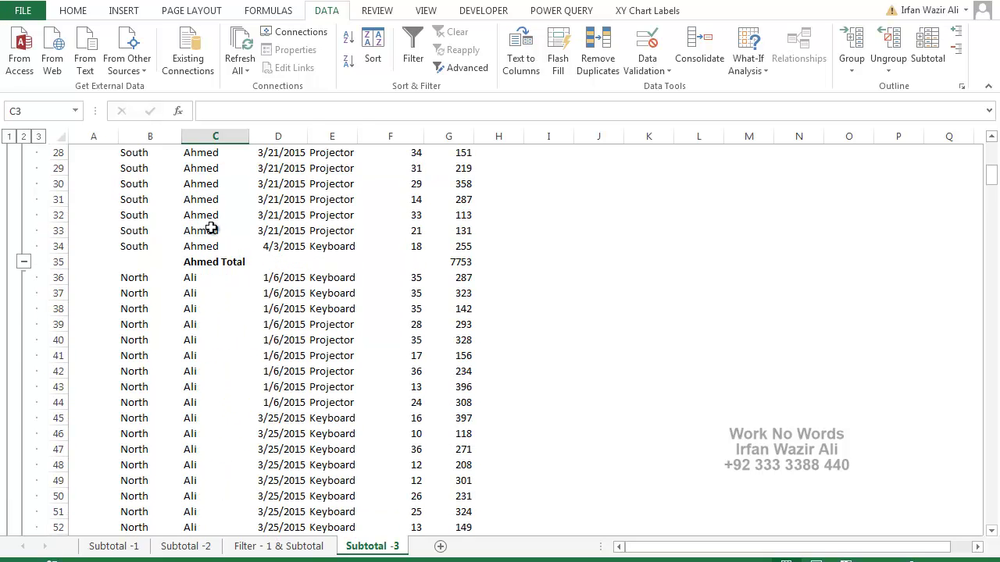
pyautogui.moveTo(202, 261); pyautogui.dragTo(465, 261)
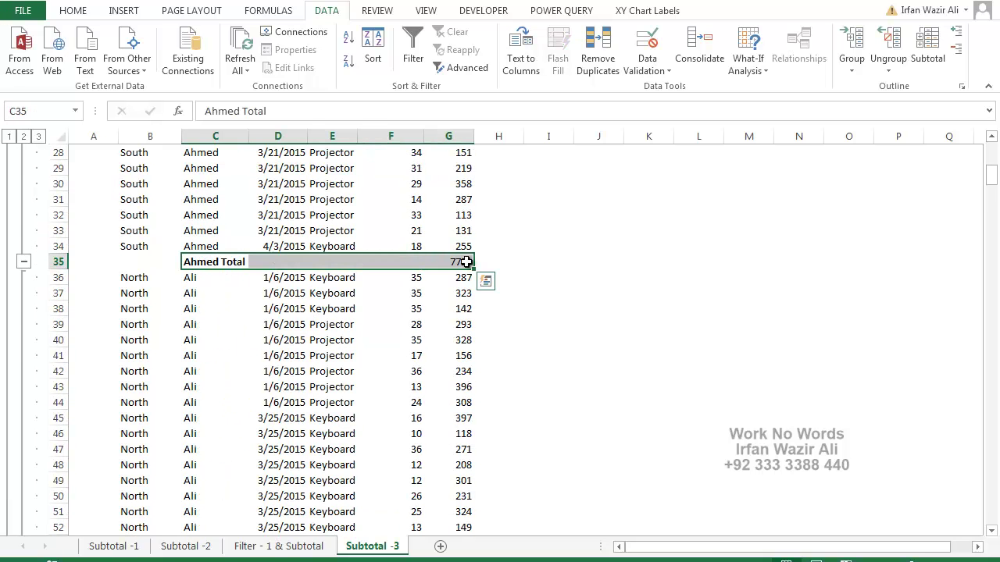
# Examine the second and third sales reps' total rows by selecting each from the Sales Rep column through the Amount column
pyautogui.scroll(-5, 467, 262)
pyautogui.scroll(-8, 466, 261)
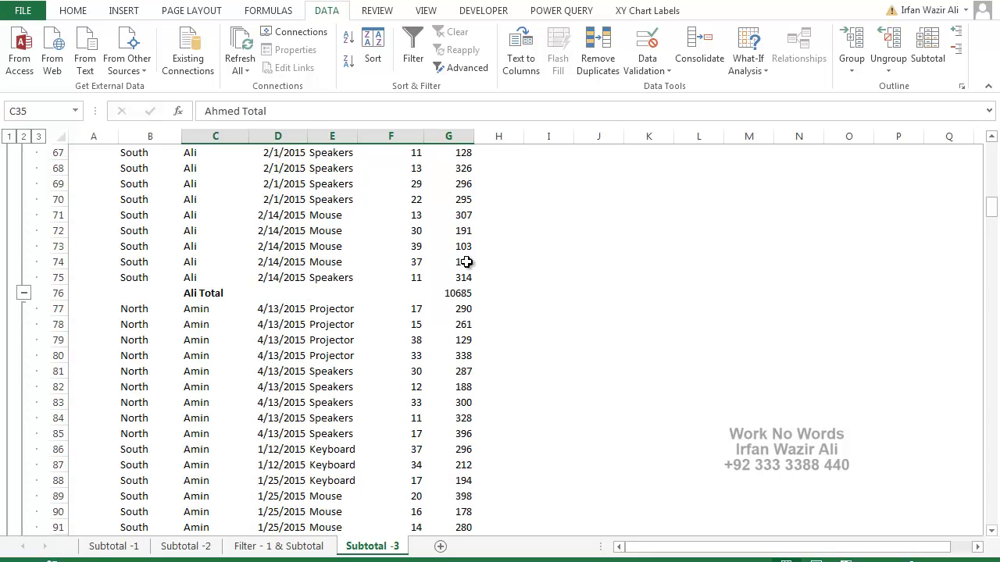
pyautogui.moveTo(207, 293); pyautogui.dragTo(446, 295)
pyautogui.scroll(-11, 270, 230)
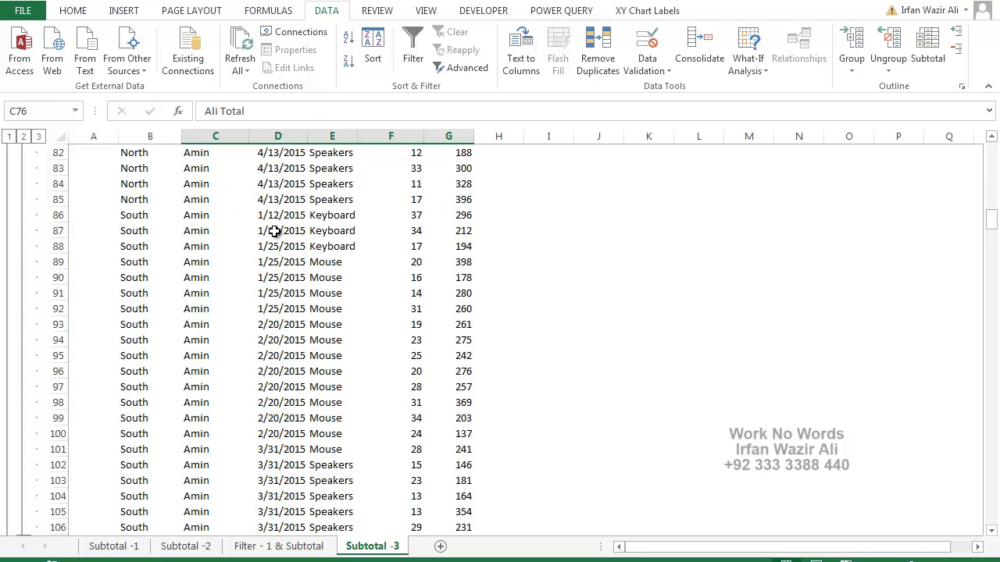
pyautogui.moveTo(209, 265); pyautogui.dragTo(453, 263)
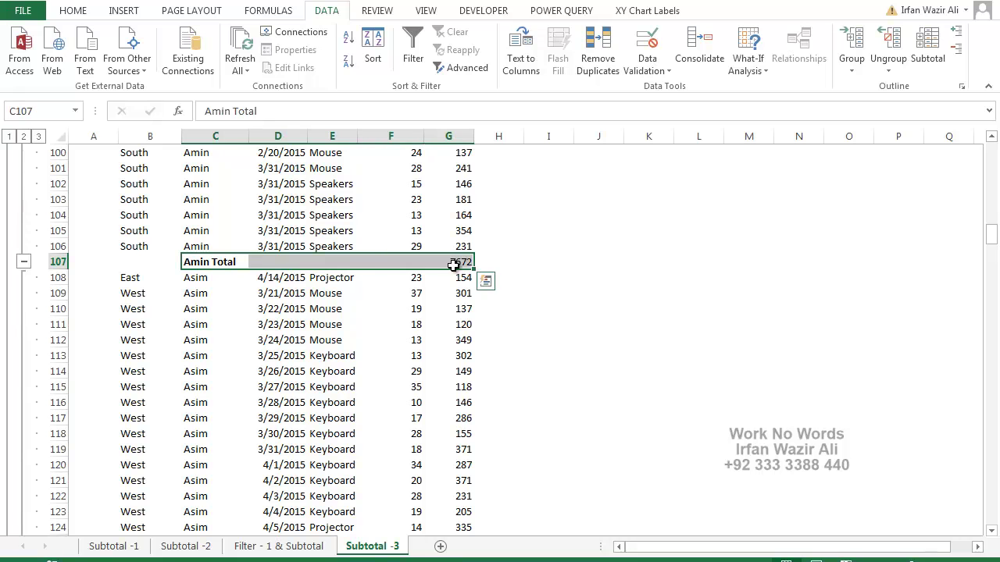
pyautogui.scroll(5, 263, 247)
pyautogui.scroll(15, 263, 248)
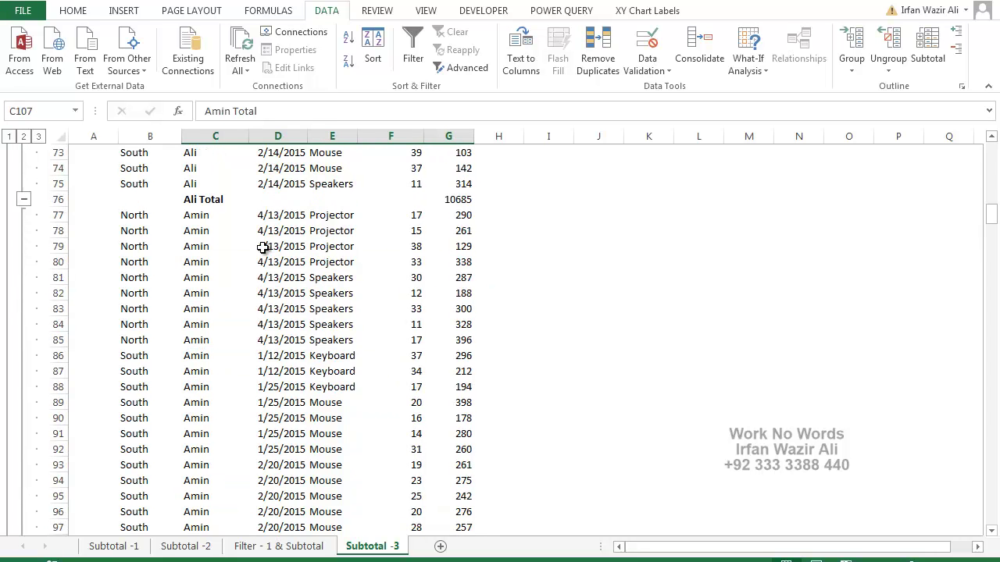
pyautogui.scroll(13, 263, 247)
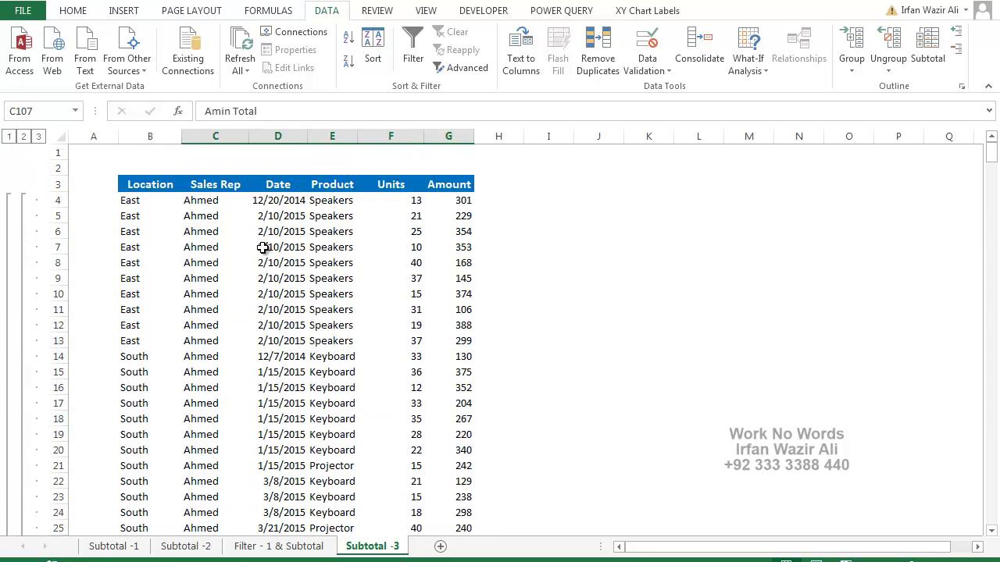
# Examine the order of products within the first sales rep's rows, selecting the Product cells from E14 to E25
pyautogui.click(207, 185)
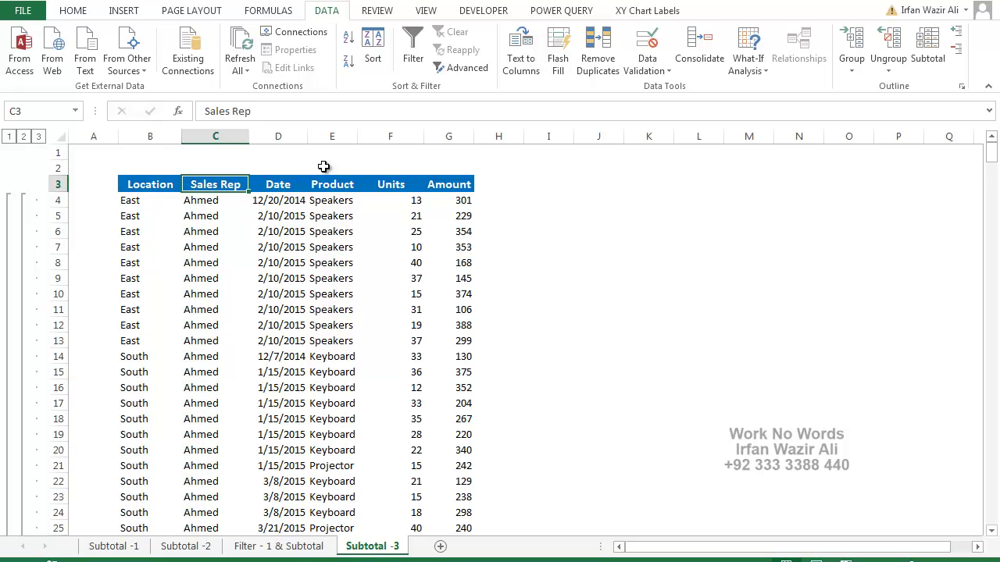
pyautogui.moveTo(342, 201); pyautogui.dragTo(331, 489)
pyautogui.scroll(-1, 345, 342)
pyautogui.scroll(-4, 335, 457)
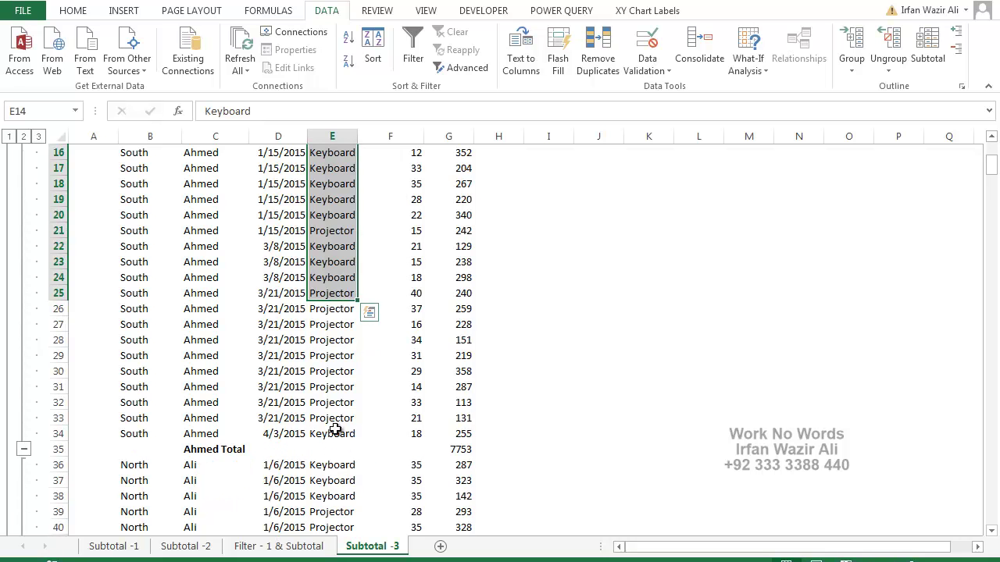
pyautogui.scroll(5, 335, 428)
pyautogui.scroll(-5, 328, 340)
pyautogui.scroll(5, 334, 346)
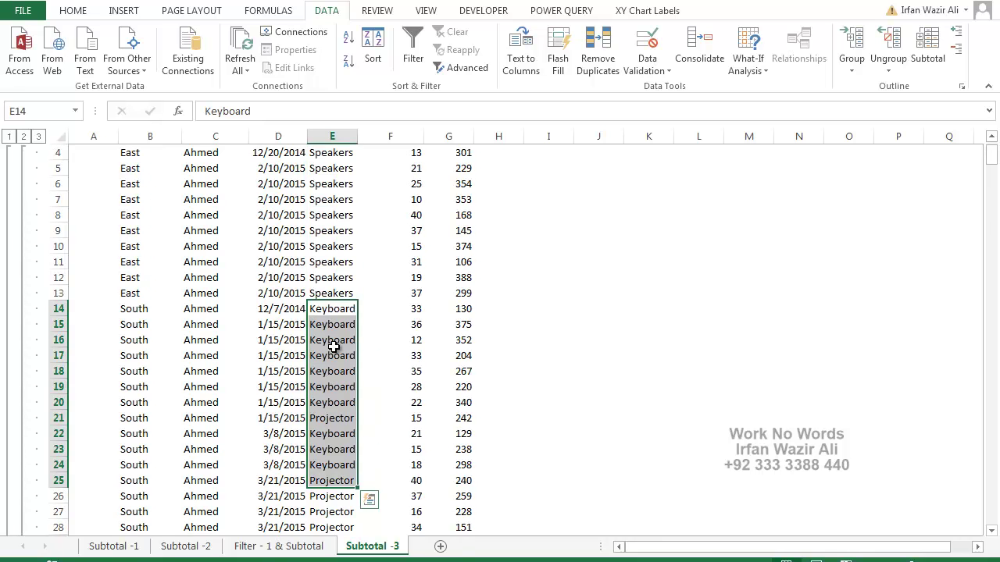
# Replace the current subtotals with Sum subtotals of Amount at each change in Product
pyautogui.click(216, 184)
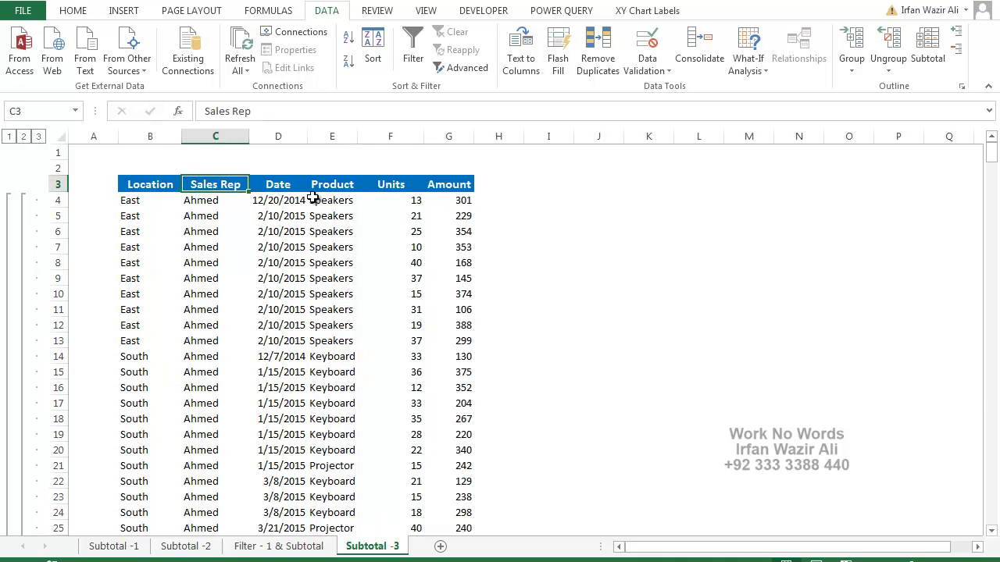
pyautogui.click(924, 56)
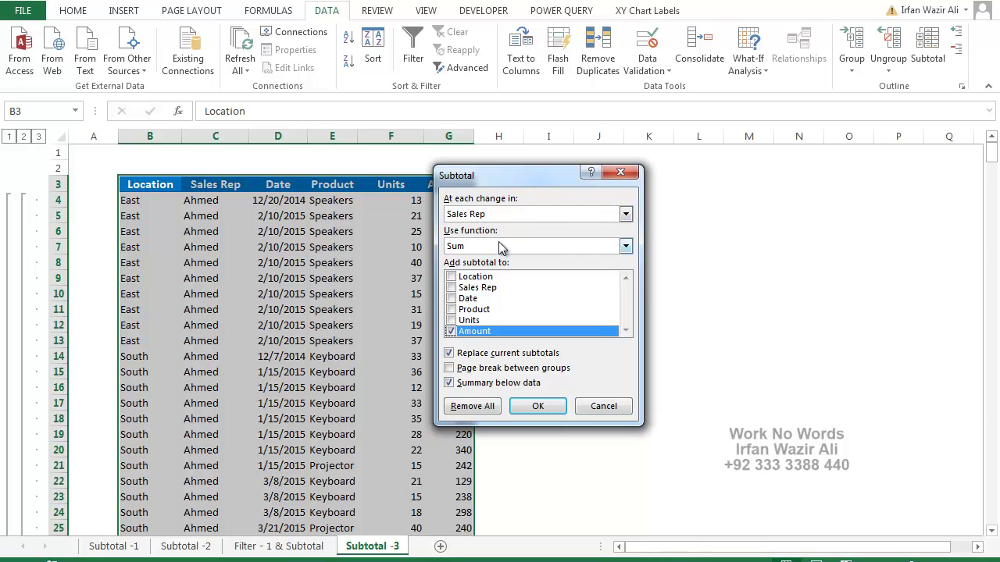
pyautogui.moveTo(520, 176); pyautogui.dragTo(656, 170)
pyautogui.click(643, 211)
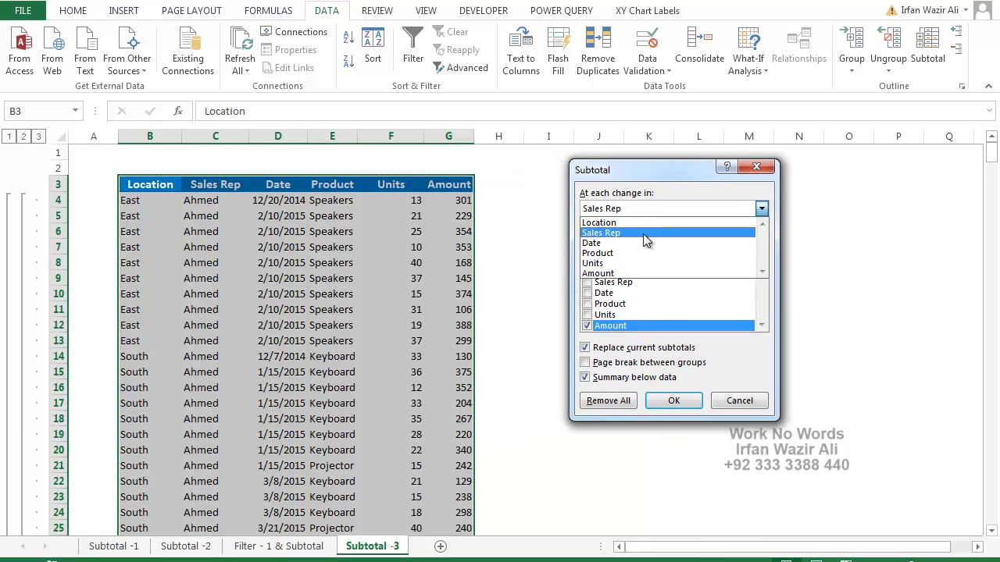
pyautogui.click(642, 255)
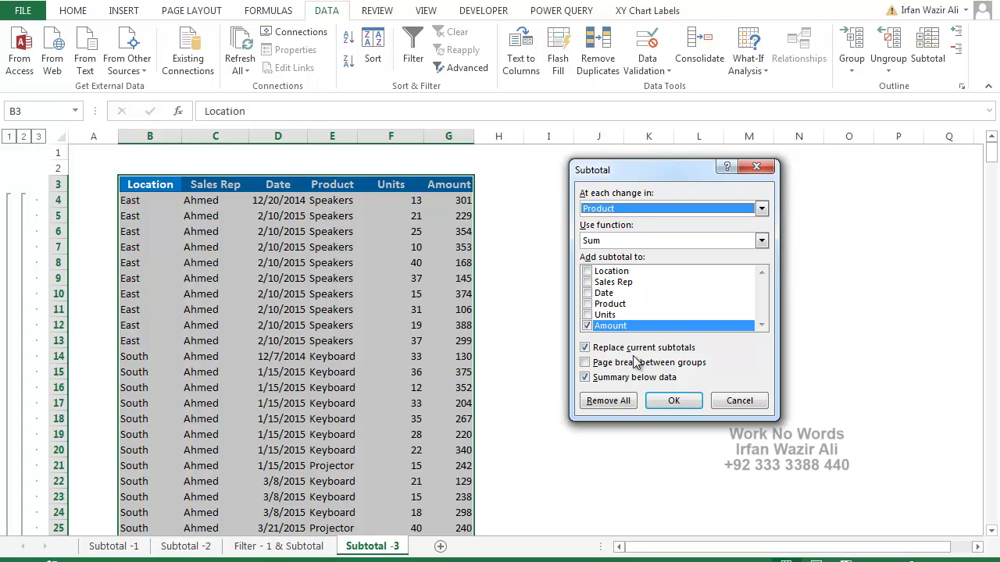
pyautogui.click(675, 401)
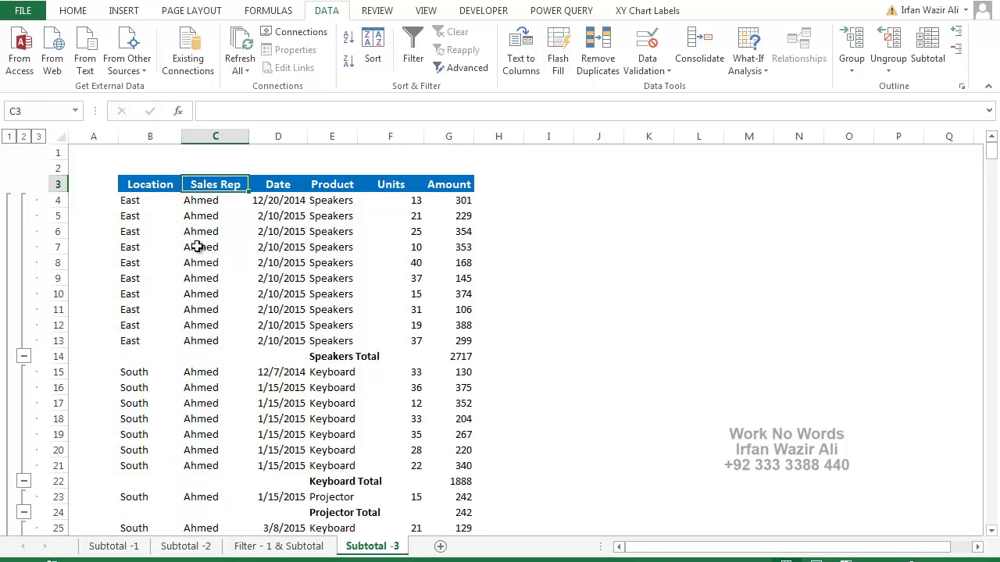
# Examine the first Speakers group, its total row, and the Sales Rep cells of the Keyboard group below it
pyautogui.moveTo(201, 201); pyautogui.dragTo(205, 338)
pyautogui.moveTo(334, 203); pyautogui.dragTo(333, 344)
pyautogui.click(322, 358)
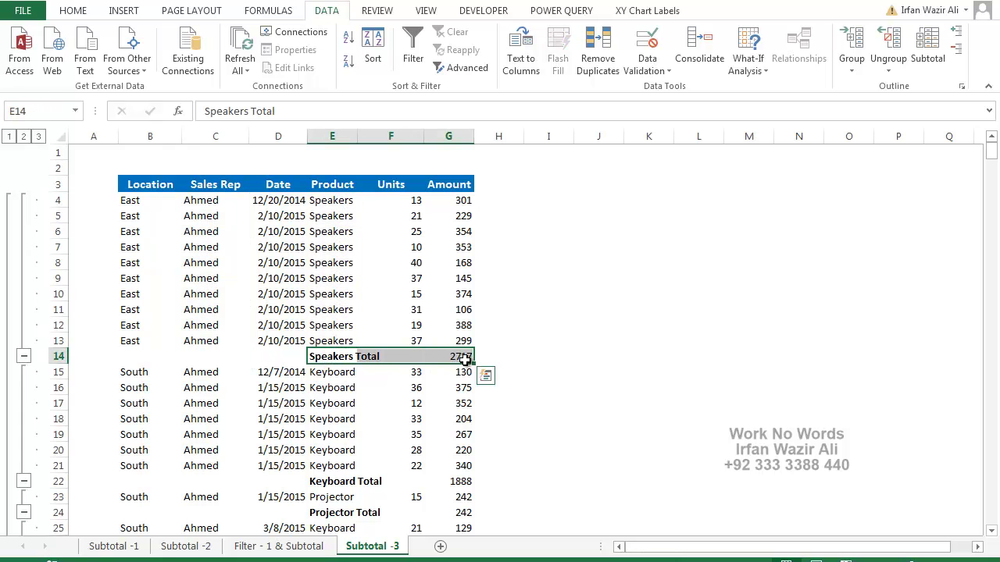
pyautogui.moveTo(210, 375); pyautogui.dragTo(210, 453)
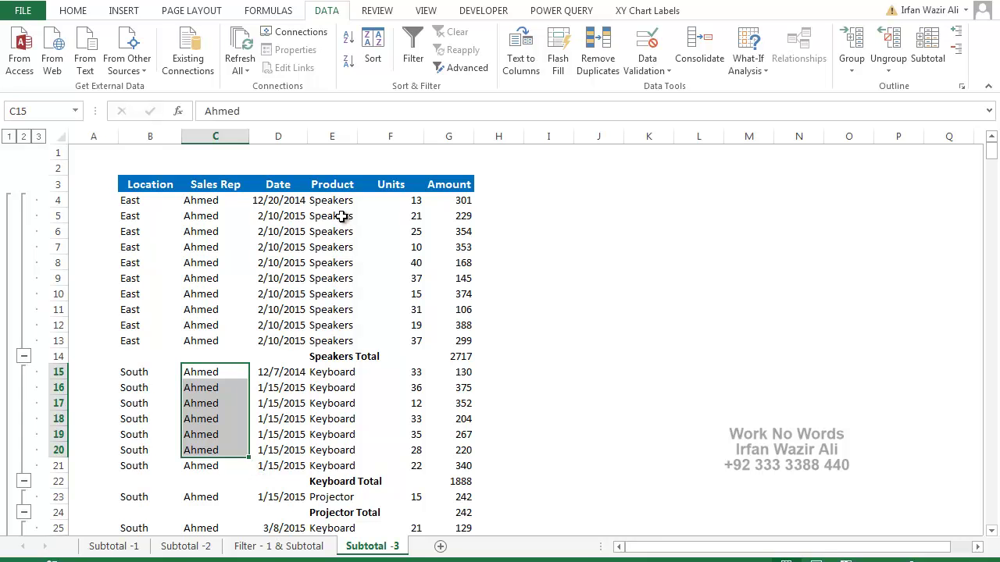
# Check how the Product totals repeat down the first two sales reps' rows, starting from the Speakers cells E4 to E13
pyautogui.moveTo(345, 201); pyautogui.dragTo(345, 348)
pyautogui.scroll(-4, 330, 361)
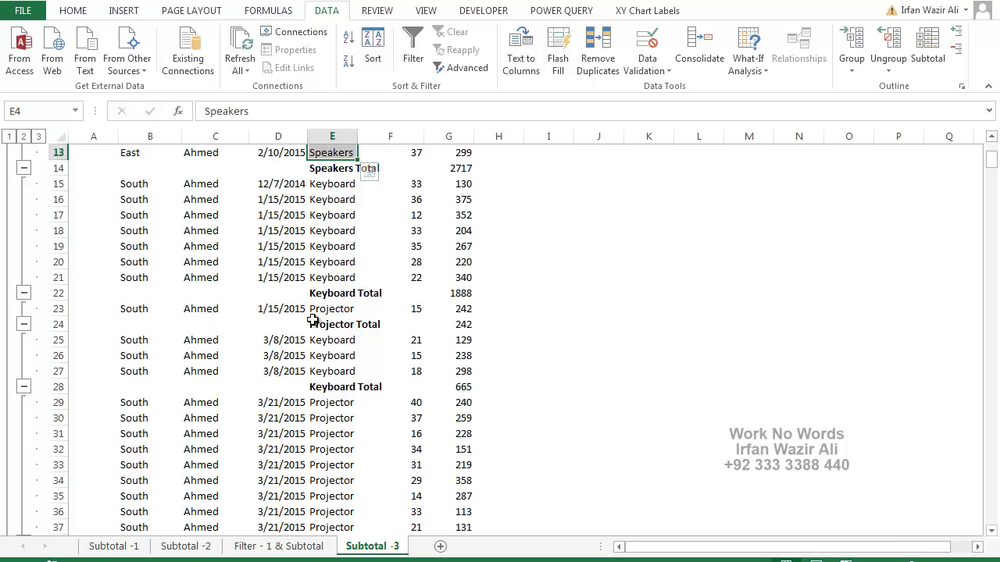
pyautogui.scroll(-3, 313, 320)
pyautogui.scroll(-4, 313, 320)
pyautogui.scroll(1, 313, 320)
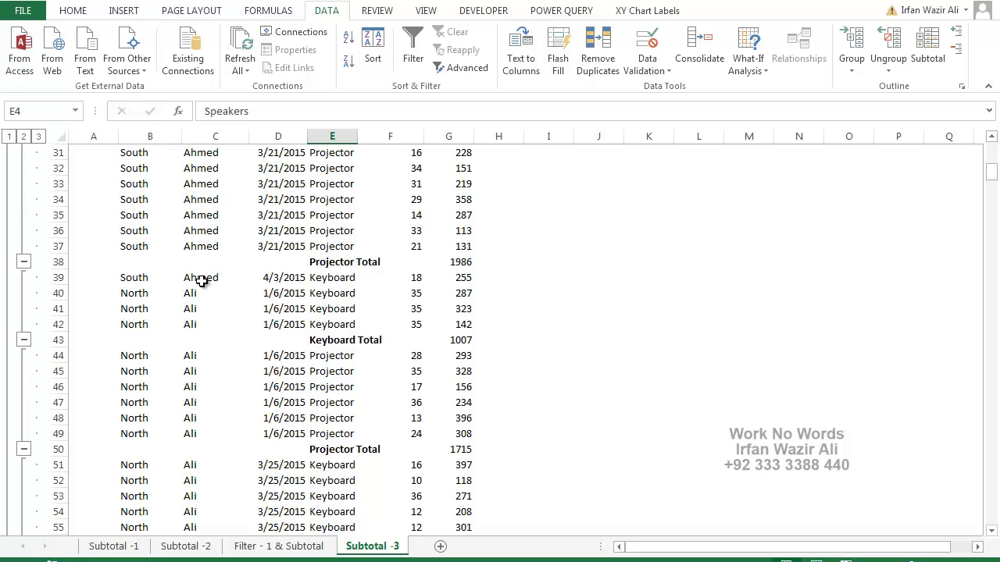
pyautogui.scroll(-4, 202, 281)
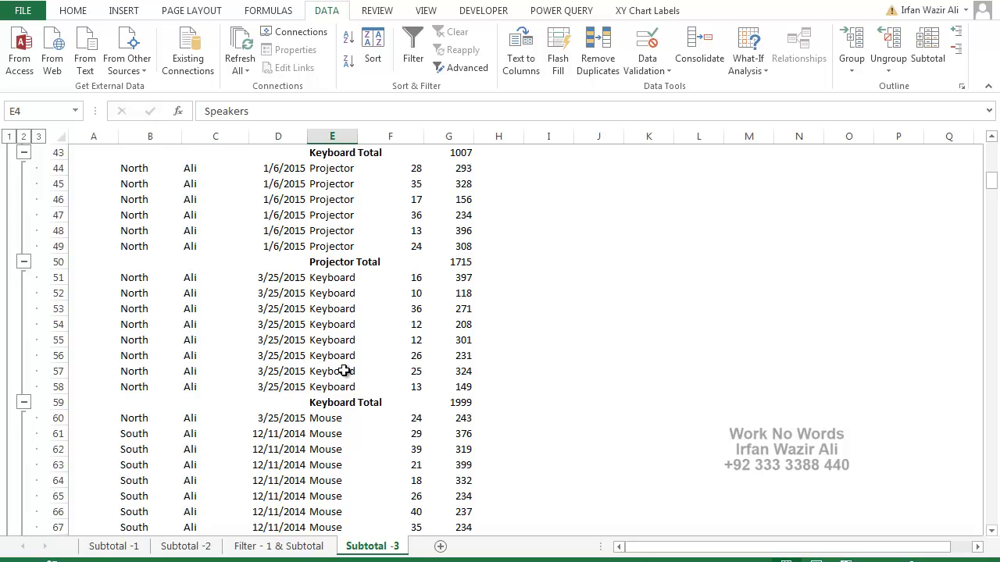
# Remove all Product subtotals from the entire table, header row included, and select a cell in the Sales Rep column
pyautogui.click(926, 54)
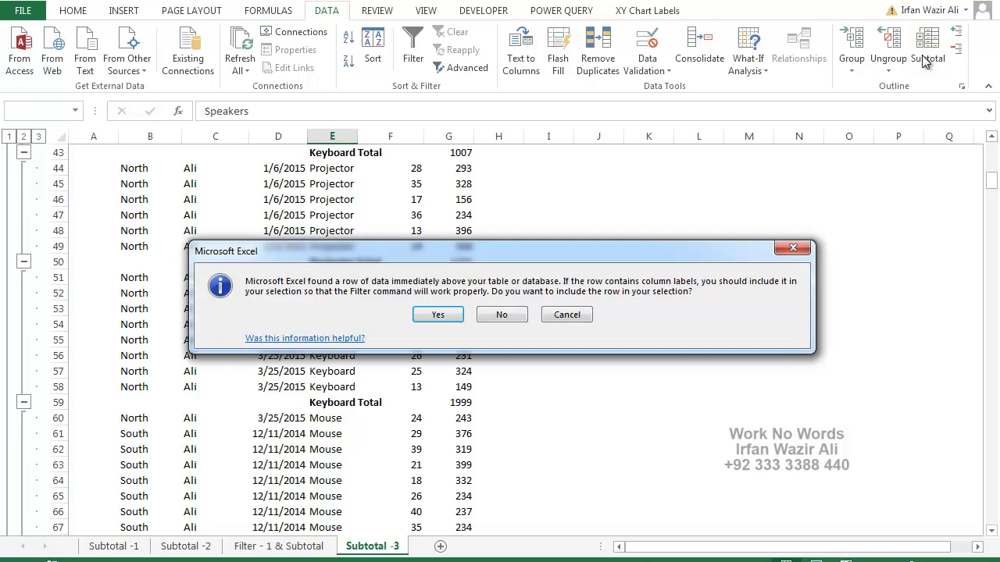
pyautogui.click(453, 315)
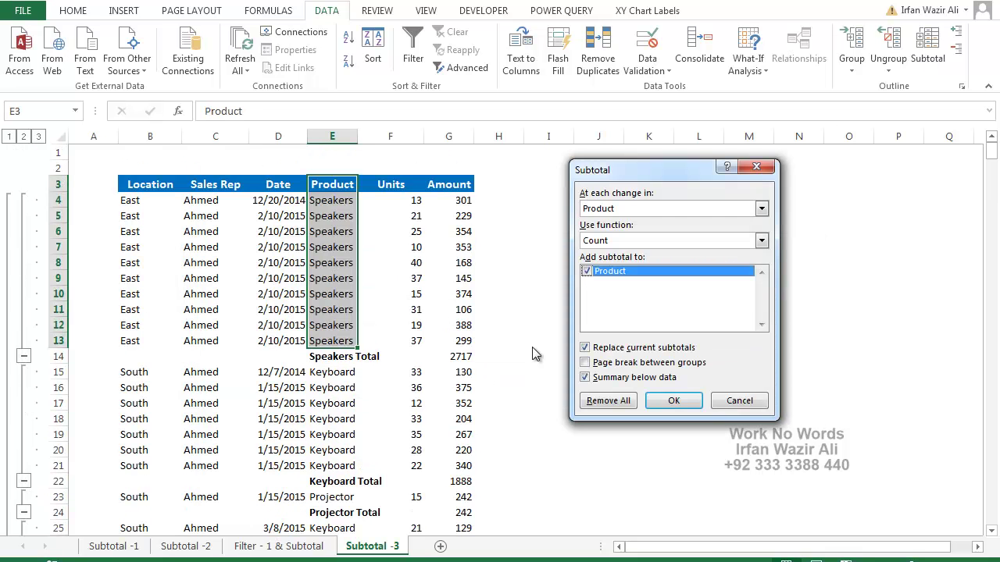
pyautogui.click(610, 401)
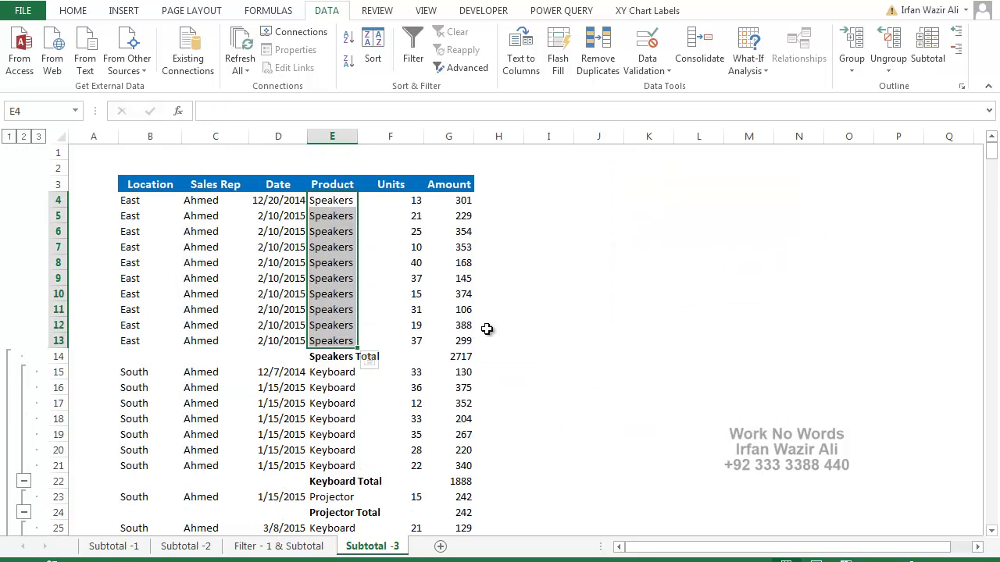
pyautogui.click(164, 184)
pyautogui.click(927, 53)
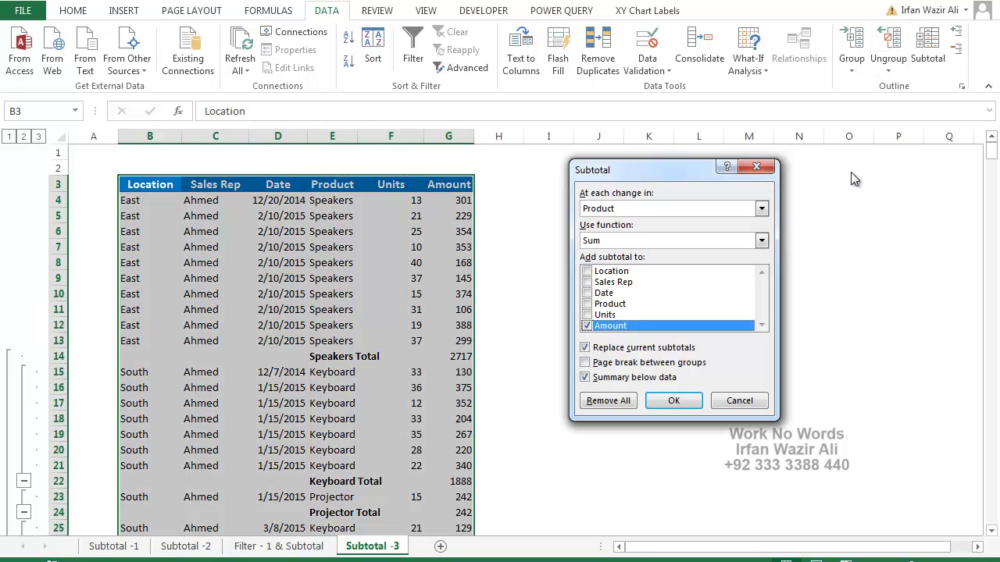
pyautogui.click(629, 399)
pyautogui.click(185, 248)
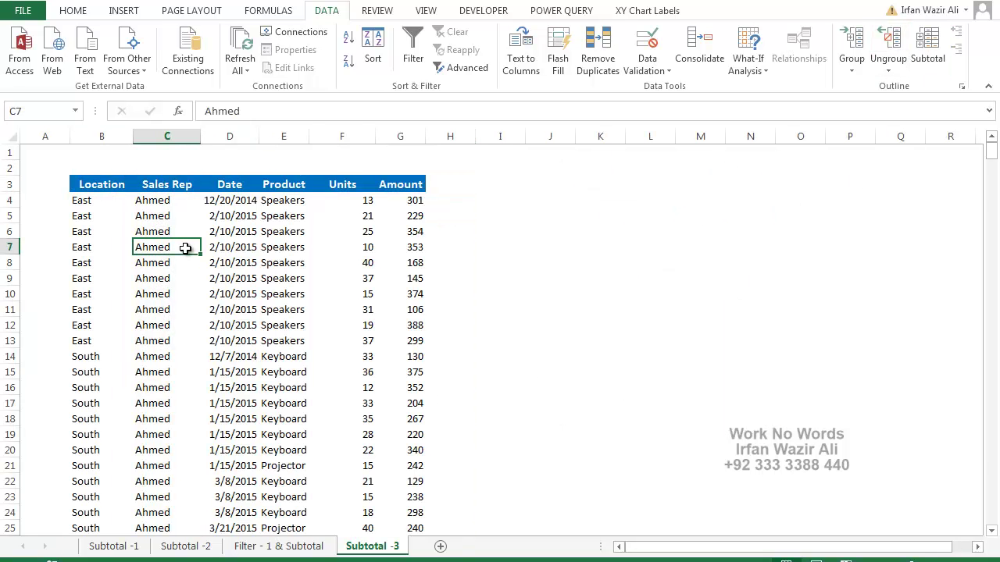